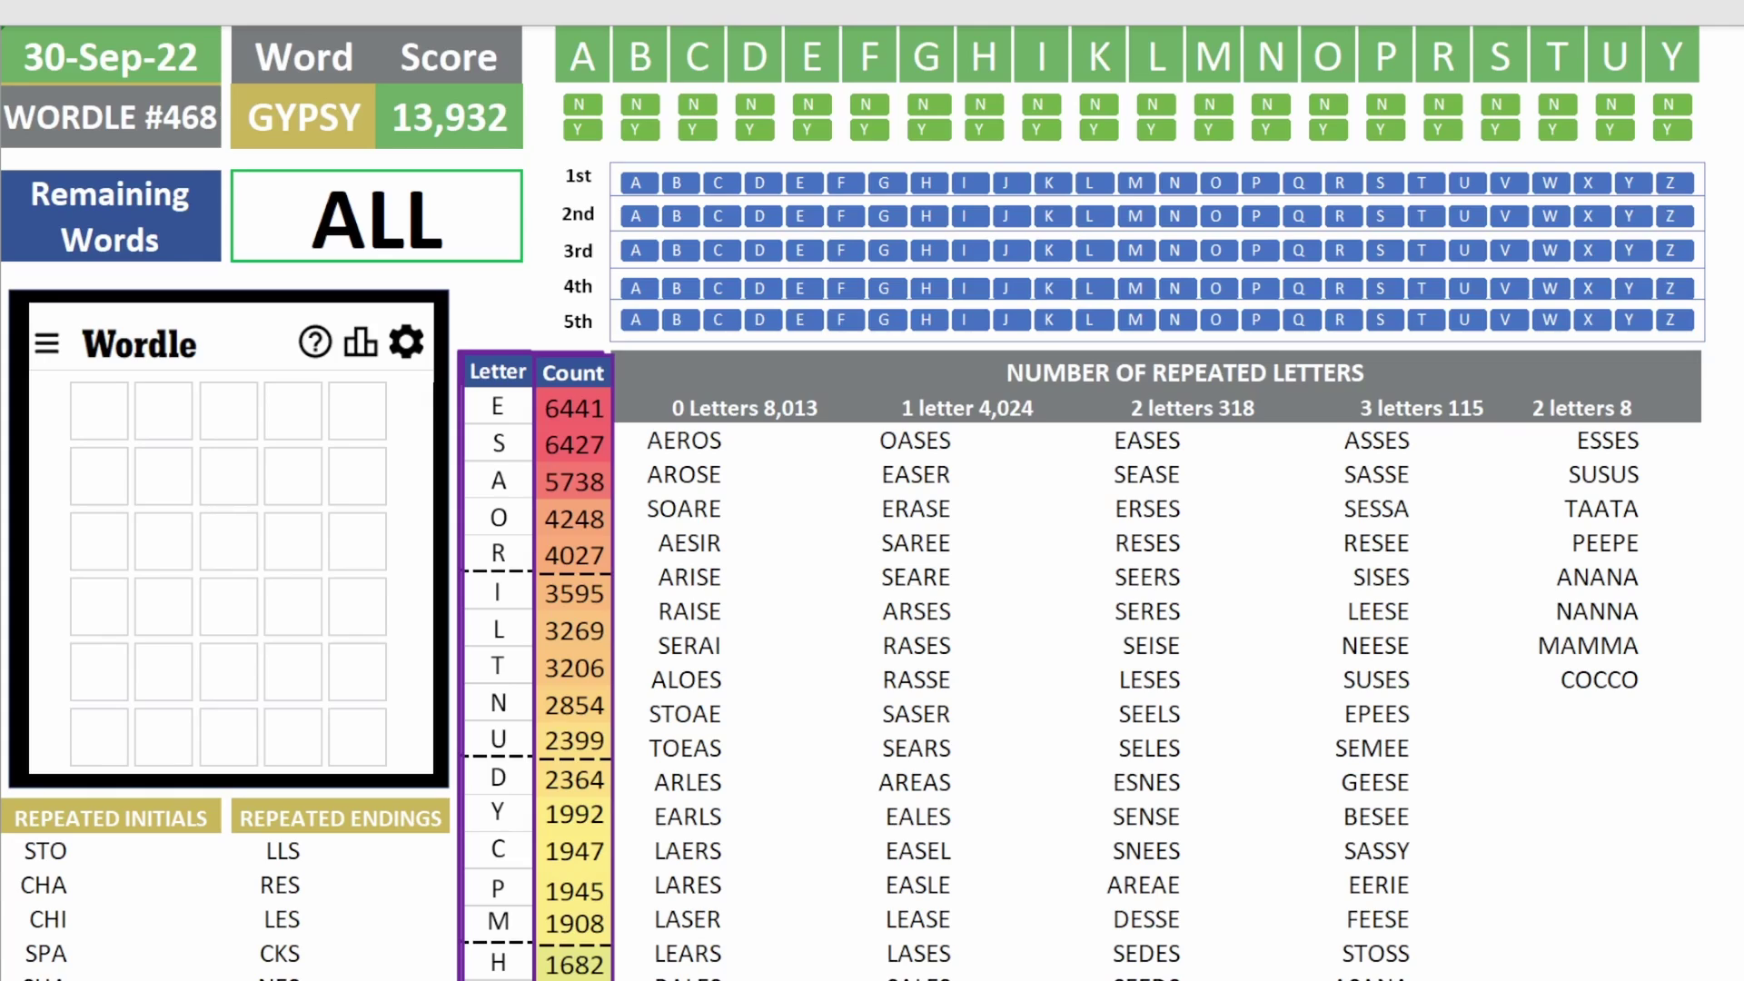
- Enter GYPSY as the first Wordle guess
type("gypsy")
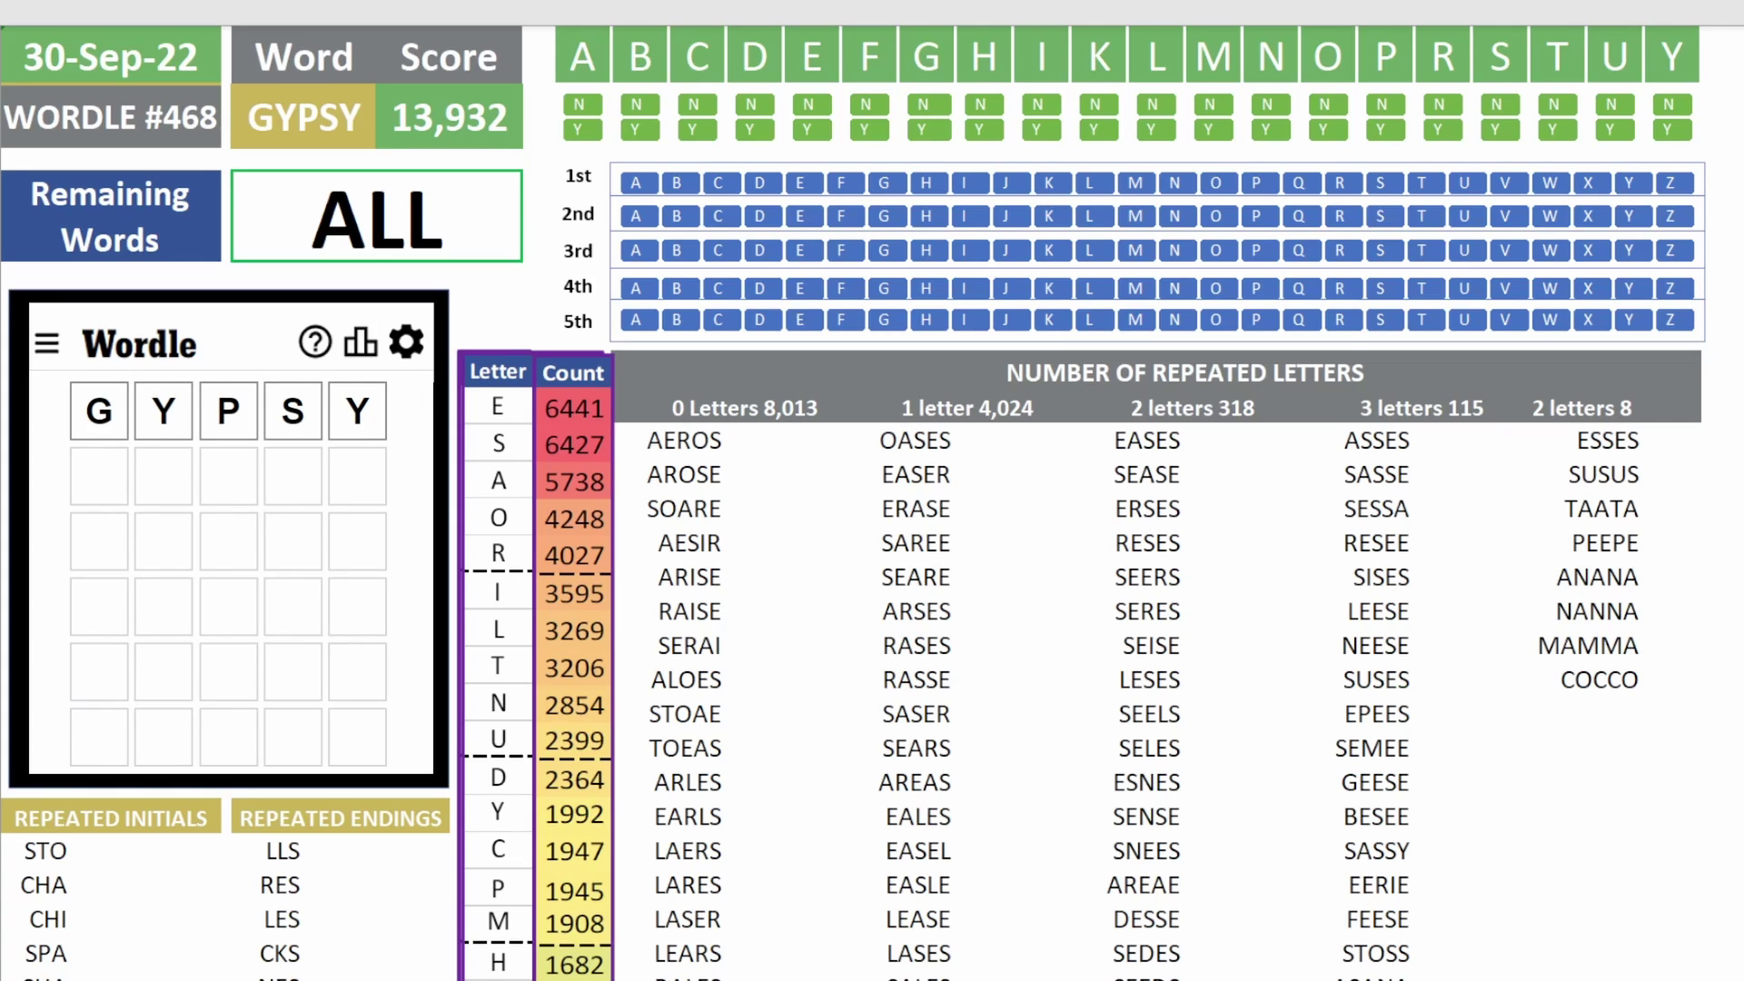
key("Return")
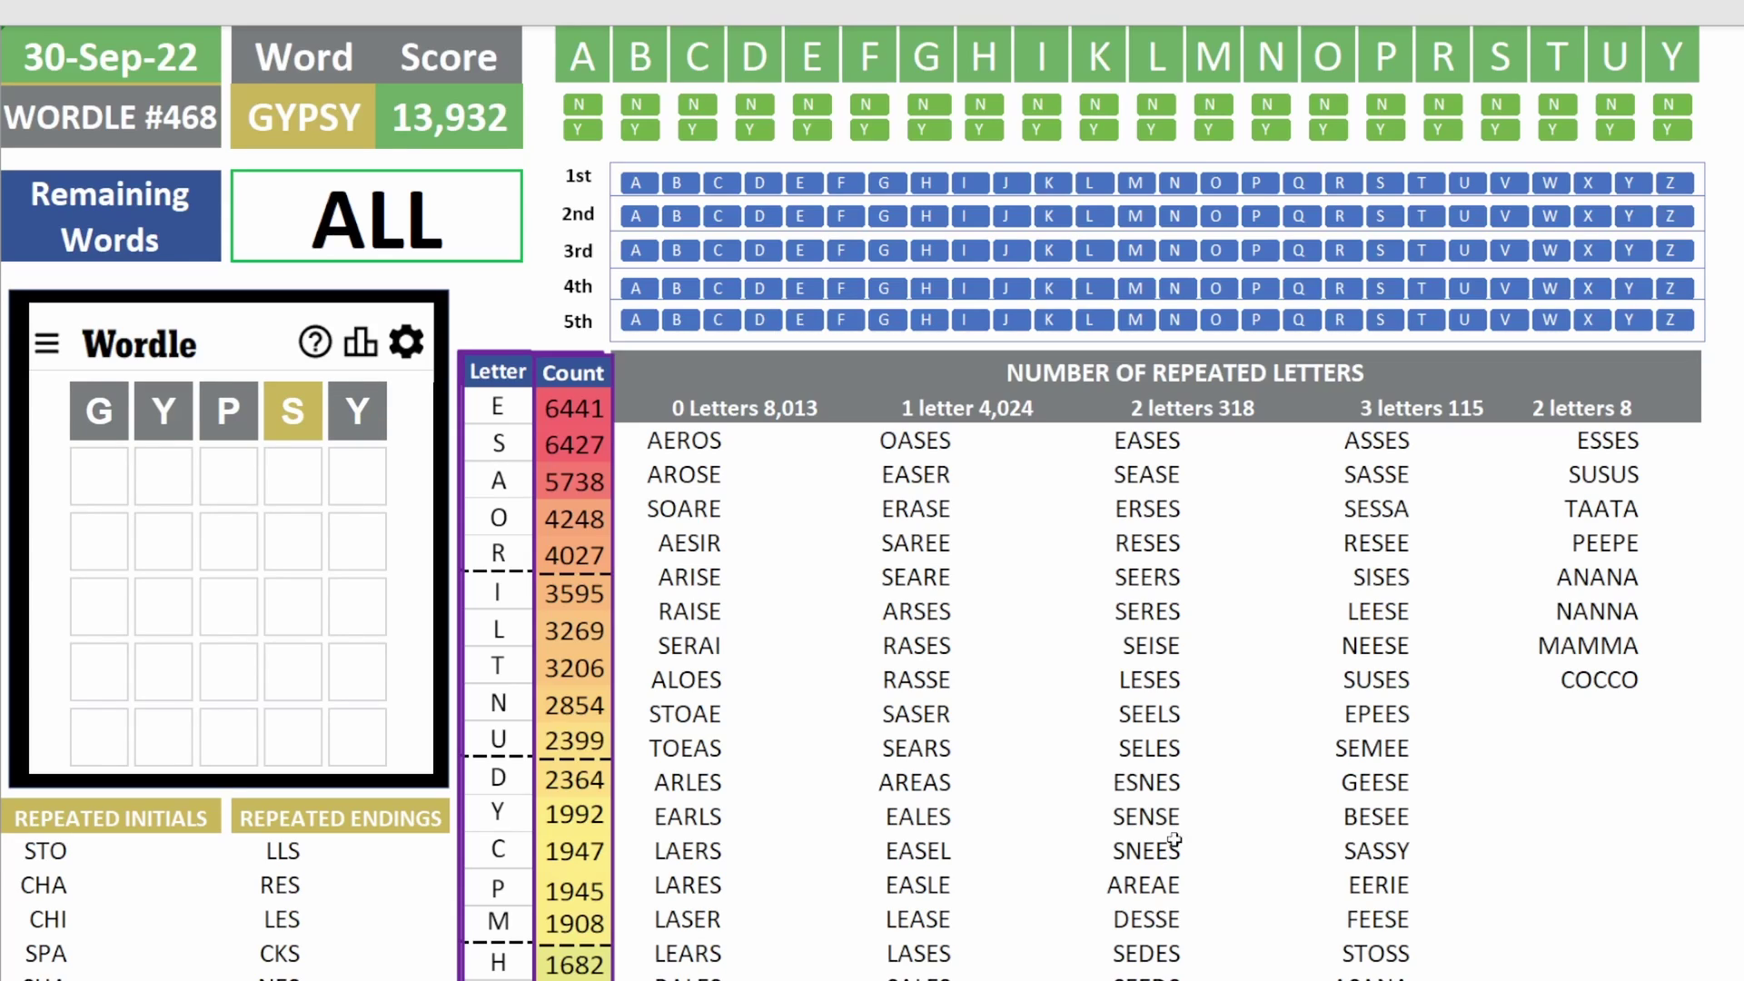
- Mark G, Y and P as absent and S as present, and exclude S from the 4th position
left_click(941, 111)
left_click(928, 129)
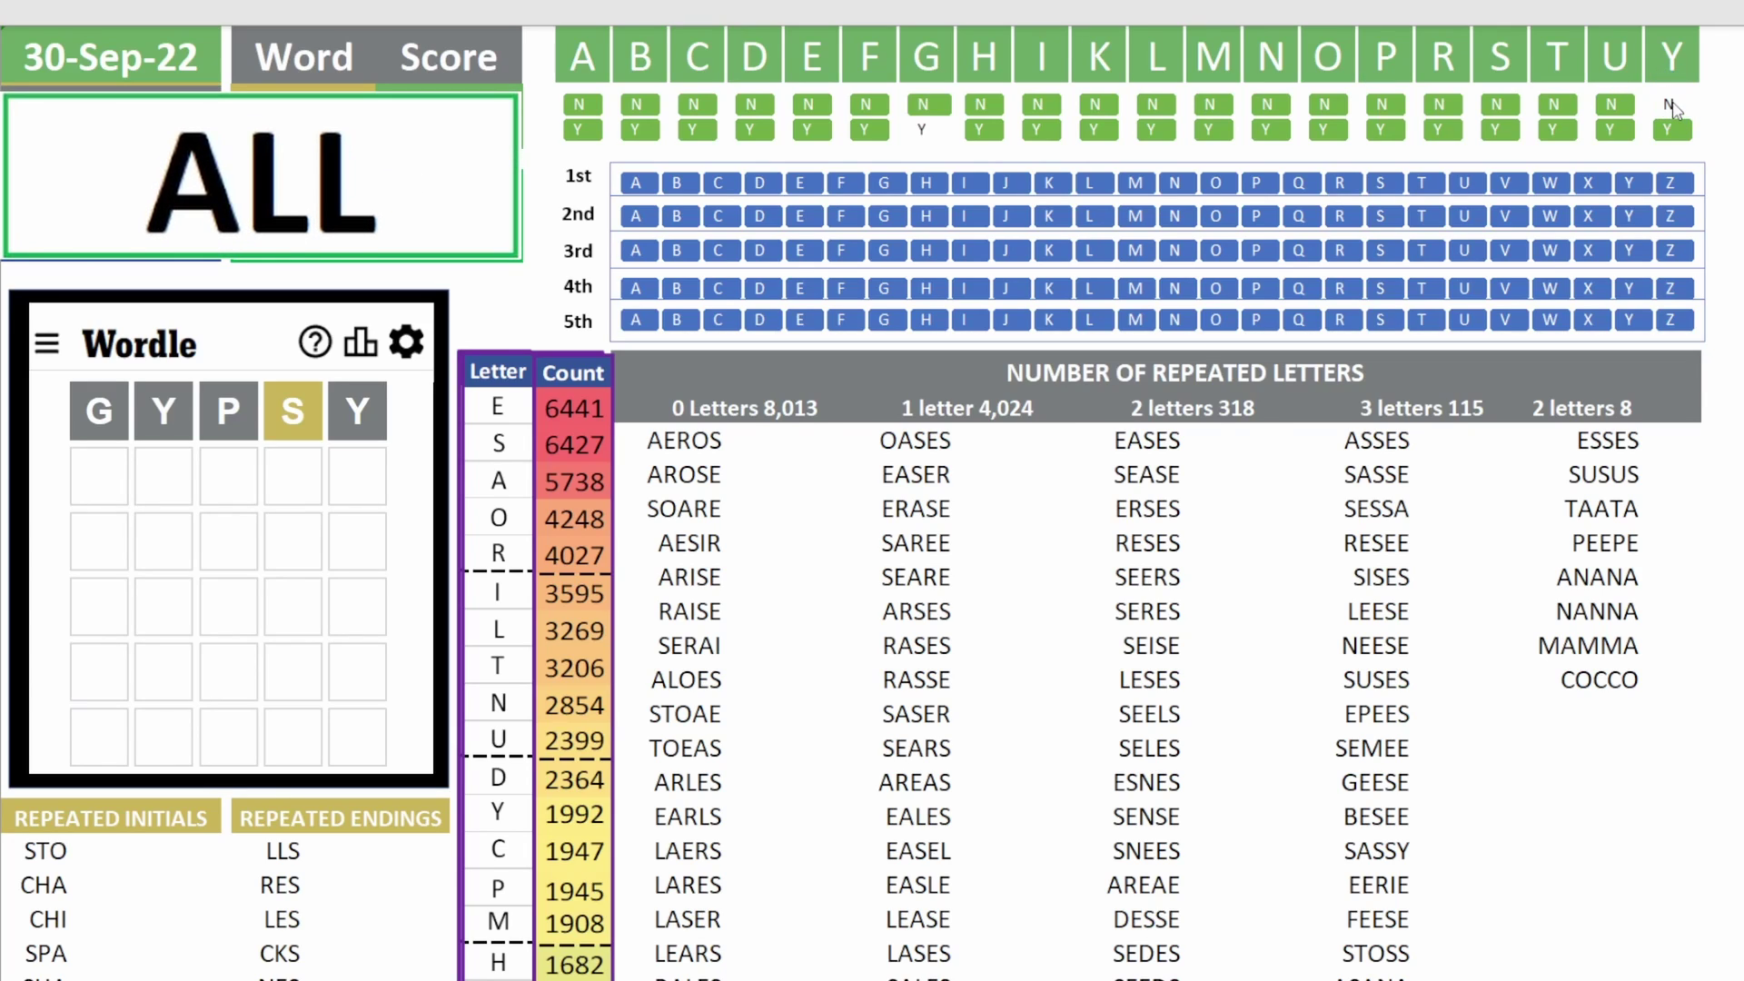
left_click(1671, 106)
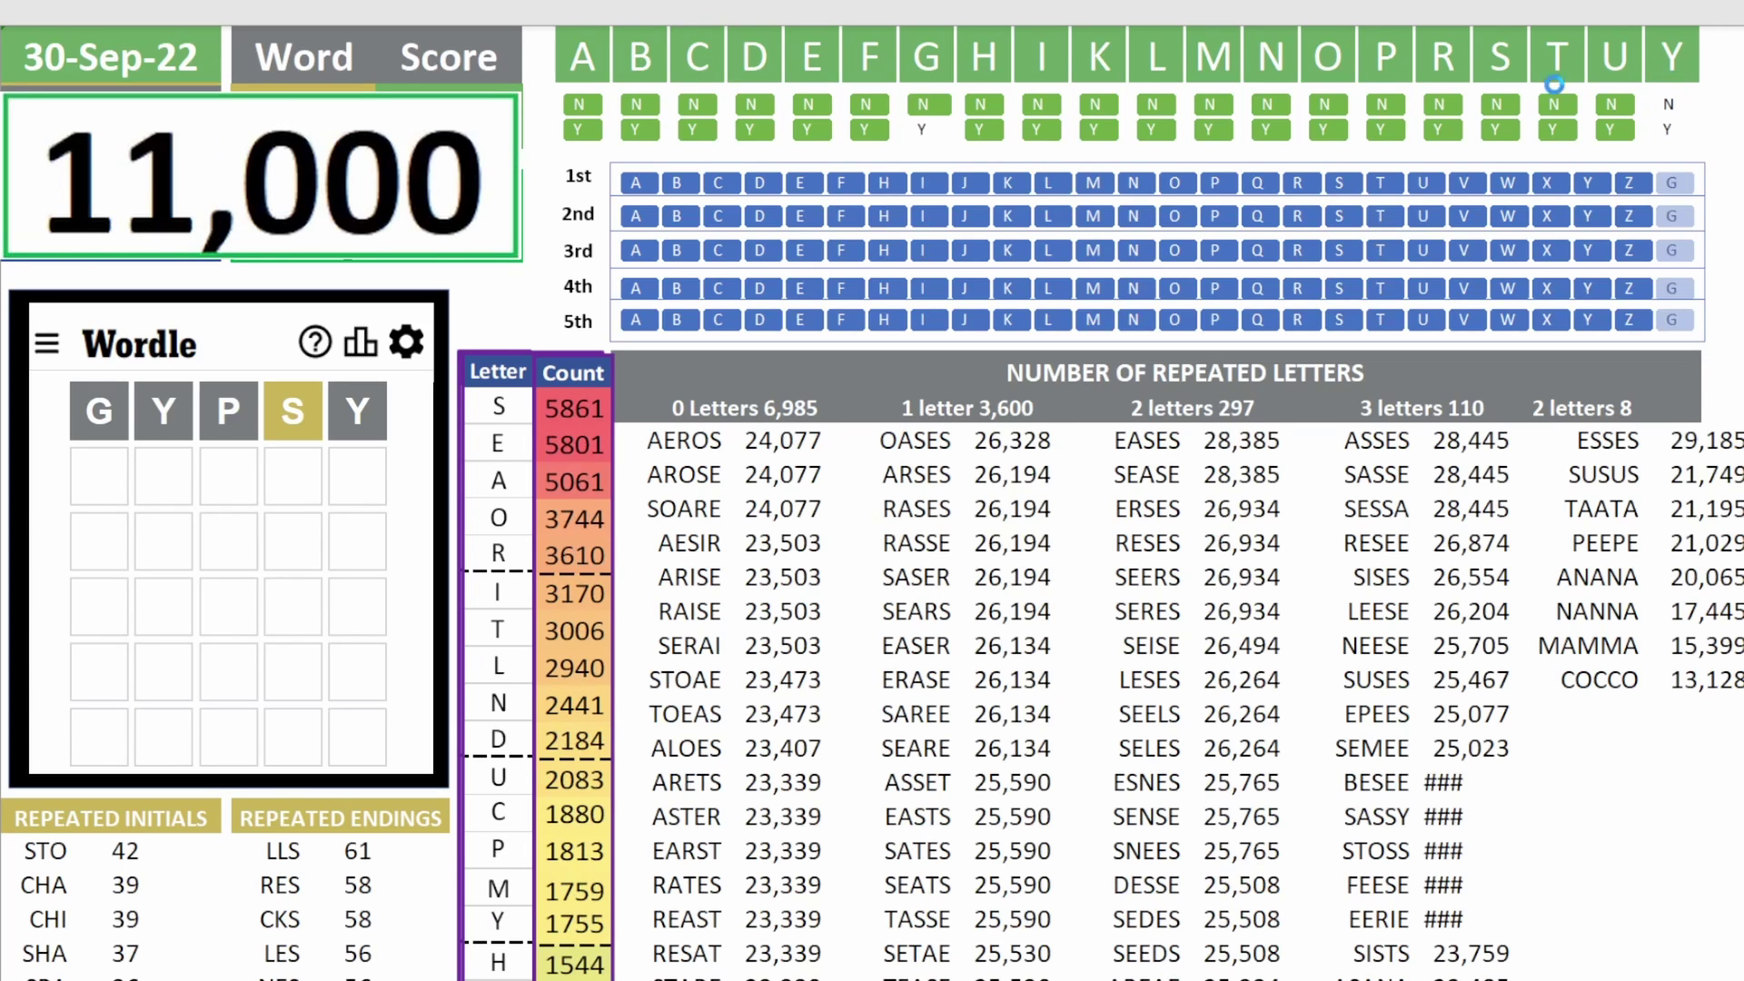
left_click(1384, 99)
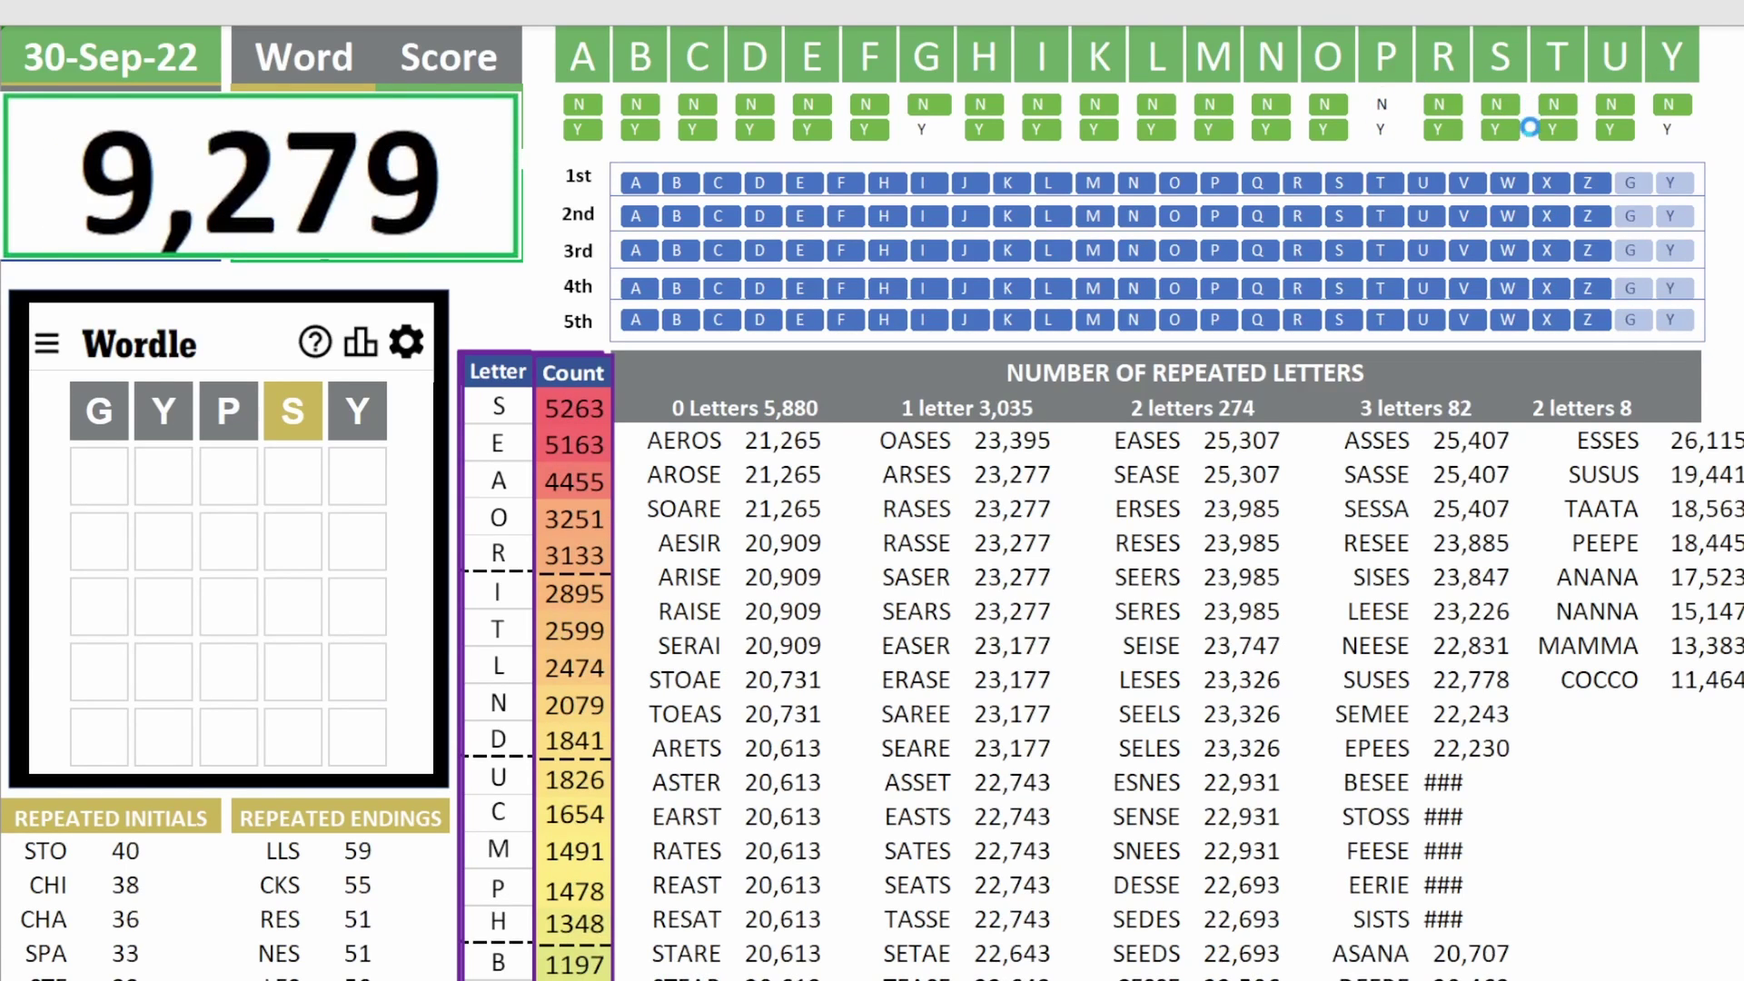
left_click(1494, 129)
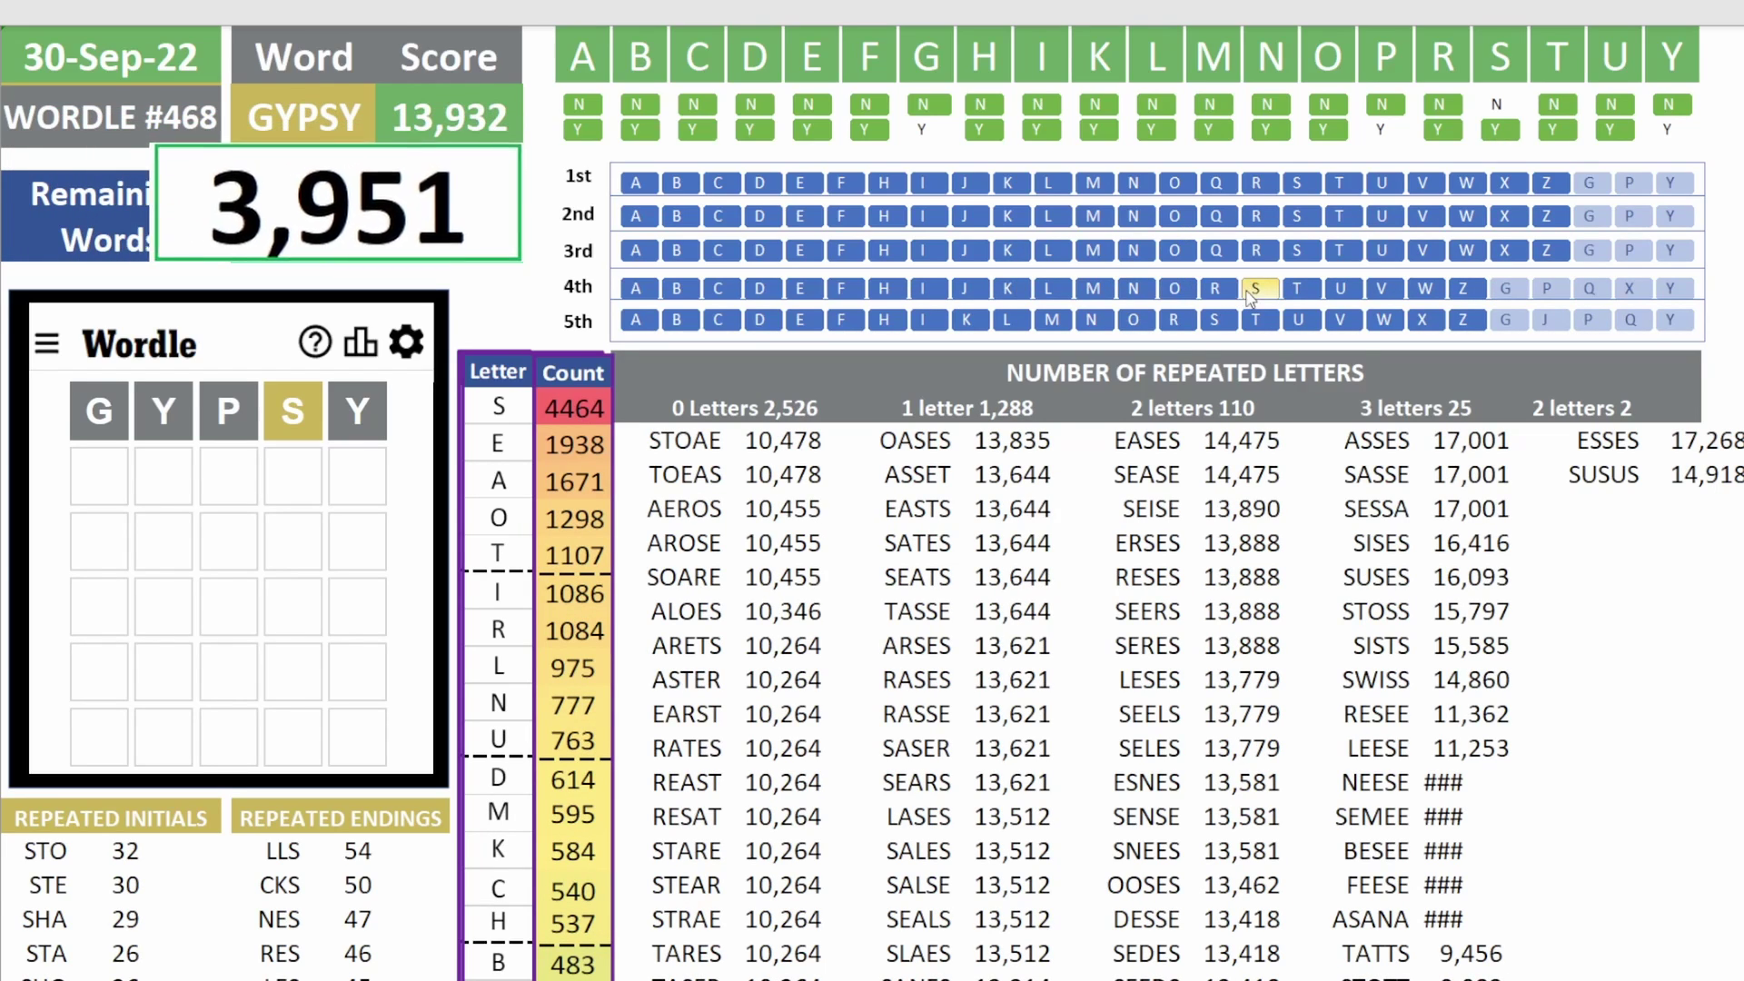
left_click(1254, 289)
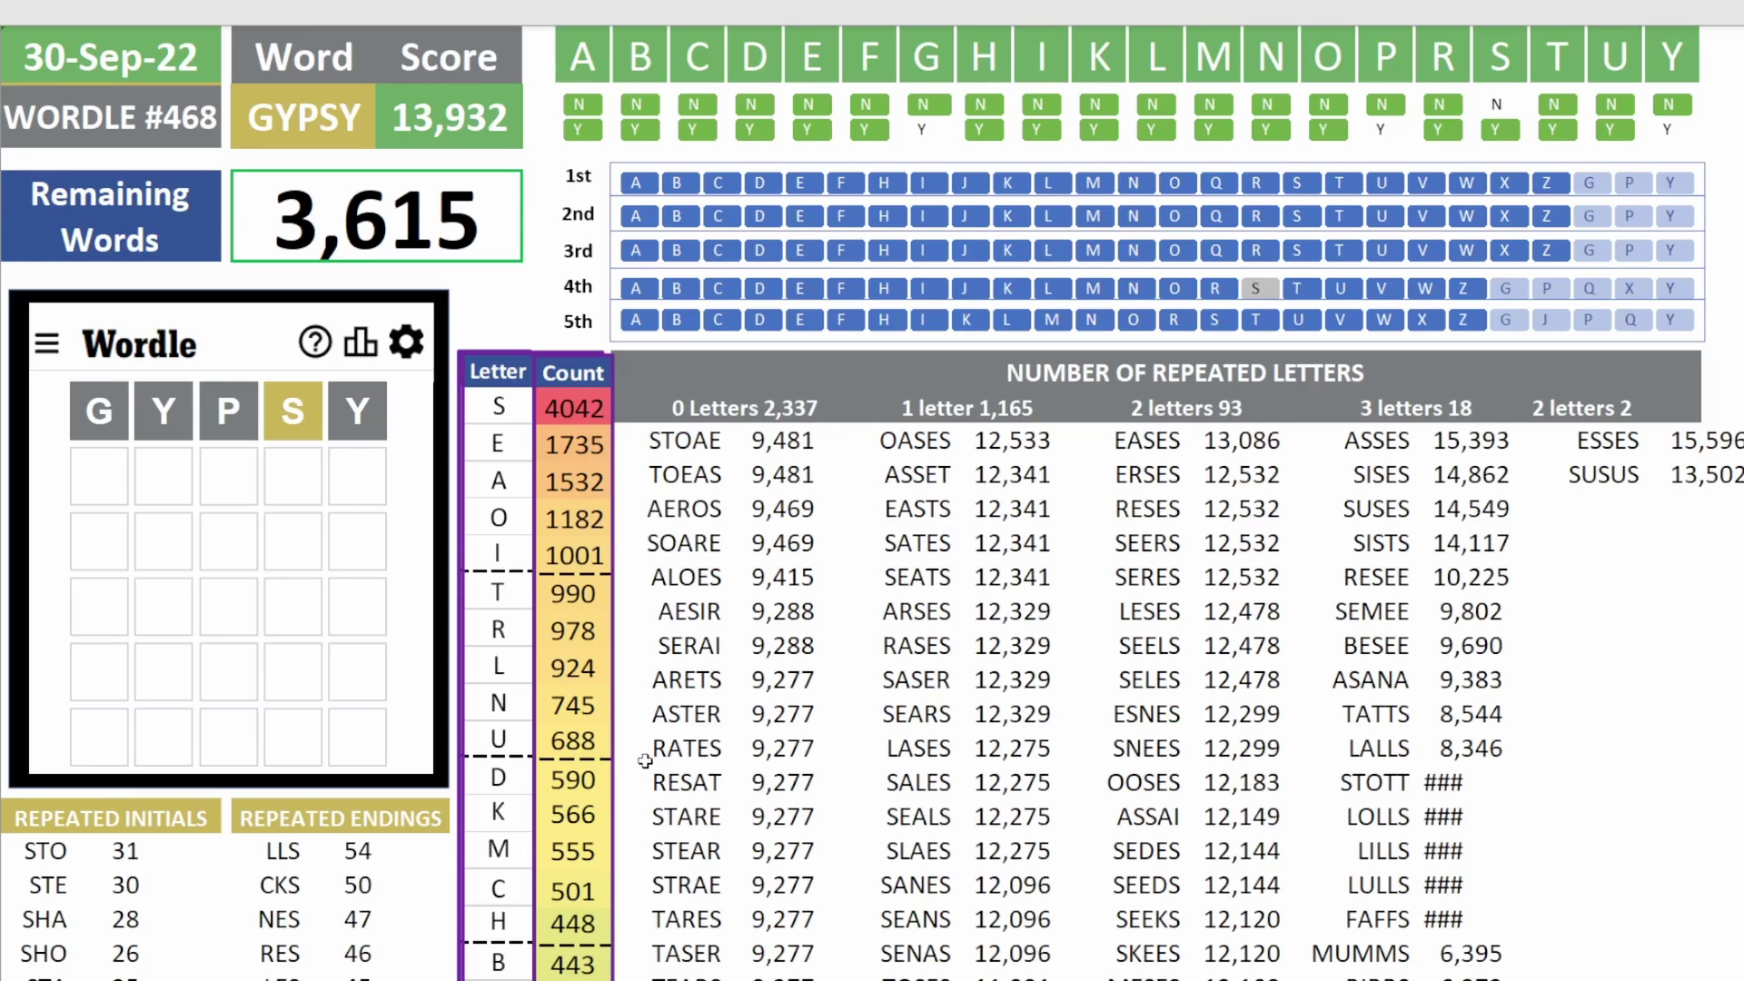
mouse_move(641, 753)
left_mouse_down()
mouse_move(822, 748)
mouse_move(826, 779)
mouse_move(823, 748)
left_mouse_up()
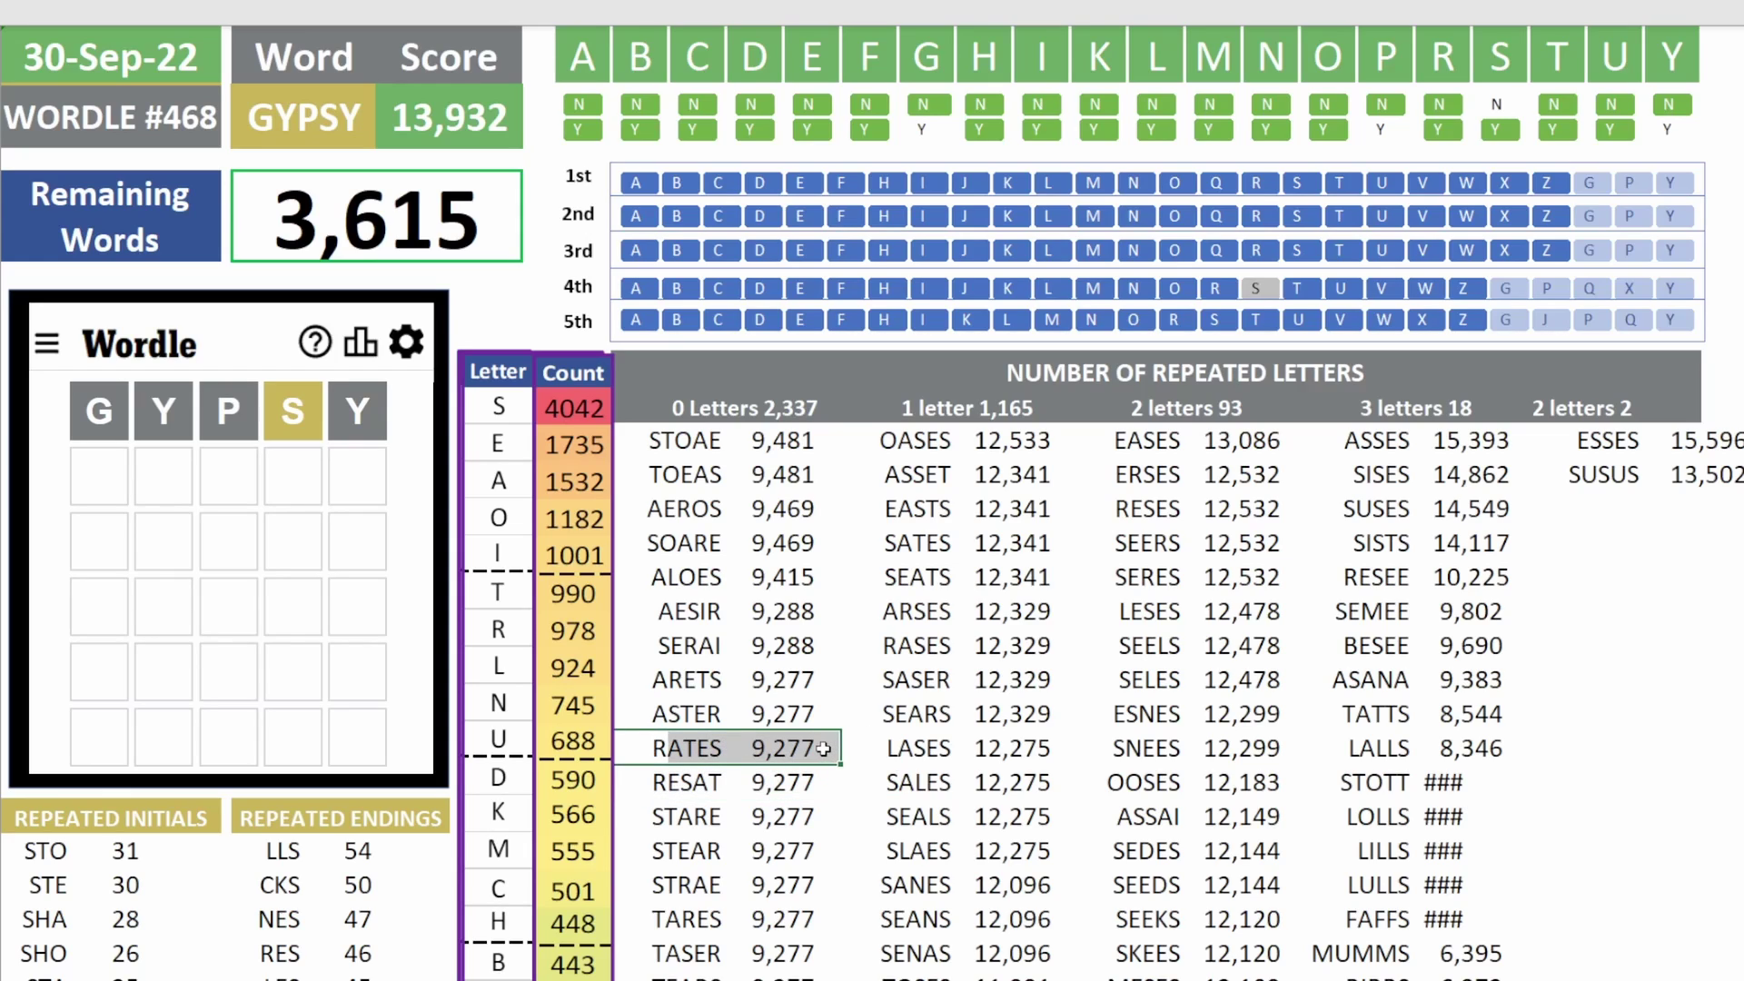
- Enter RATES as the second Wordle guess after clearing the cell selection
left_click(1600, 874)
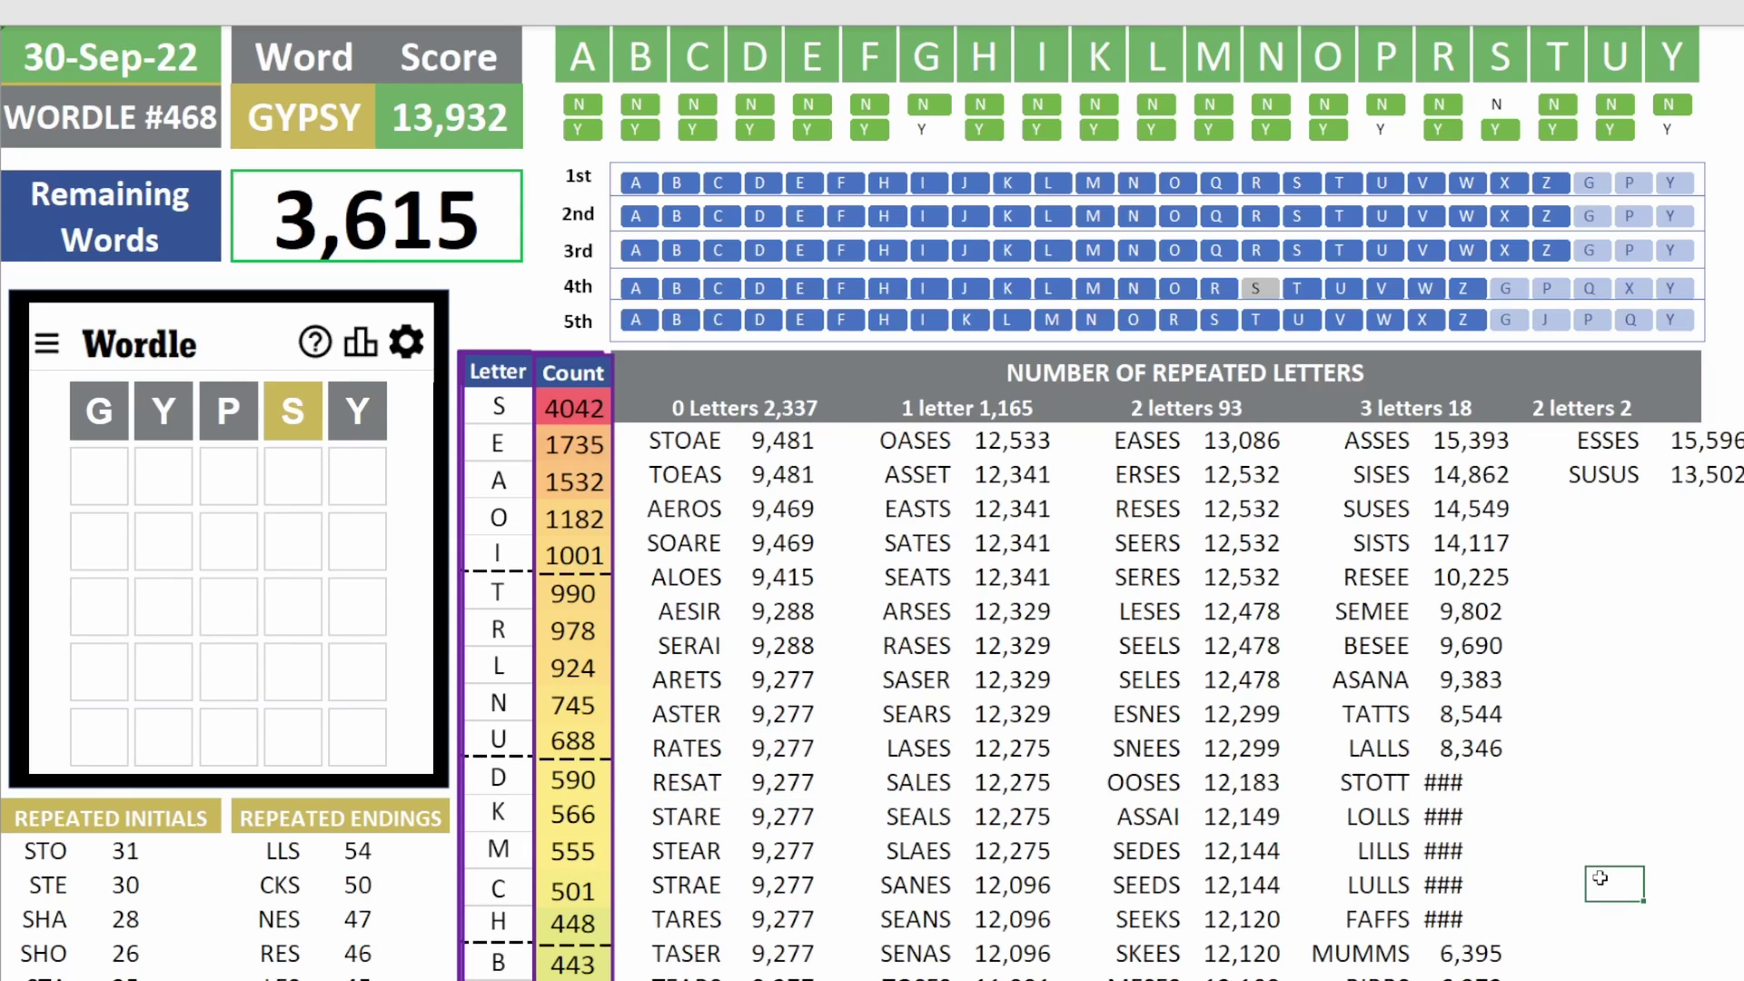
type("rates")
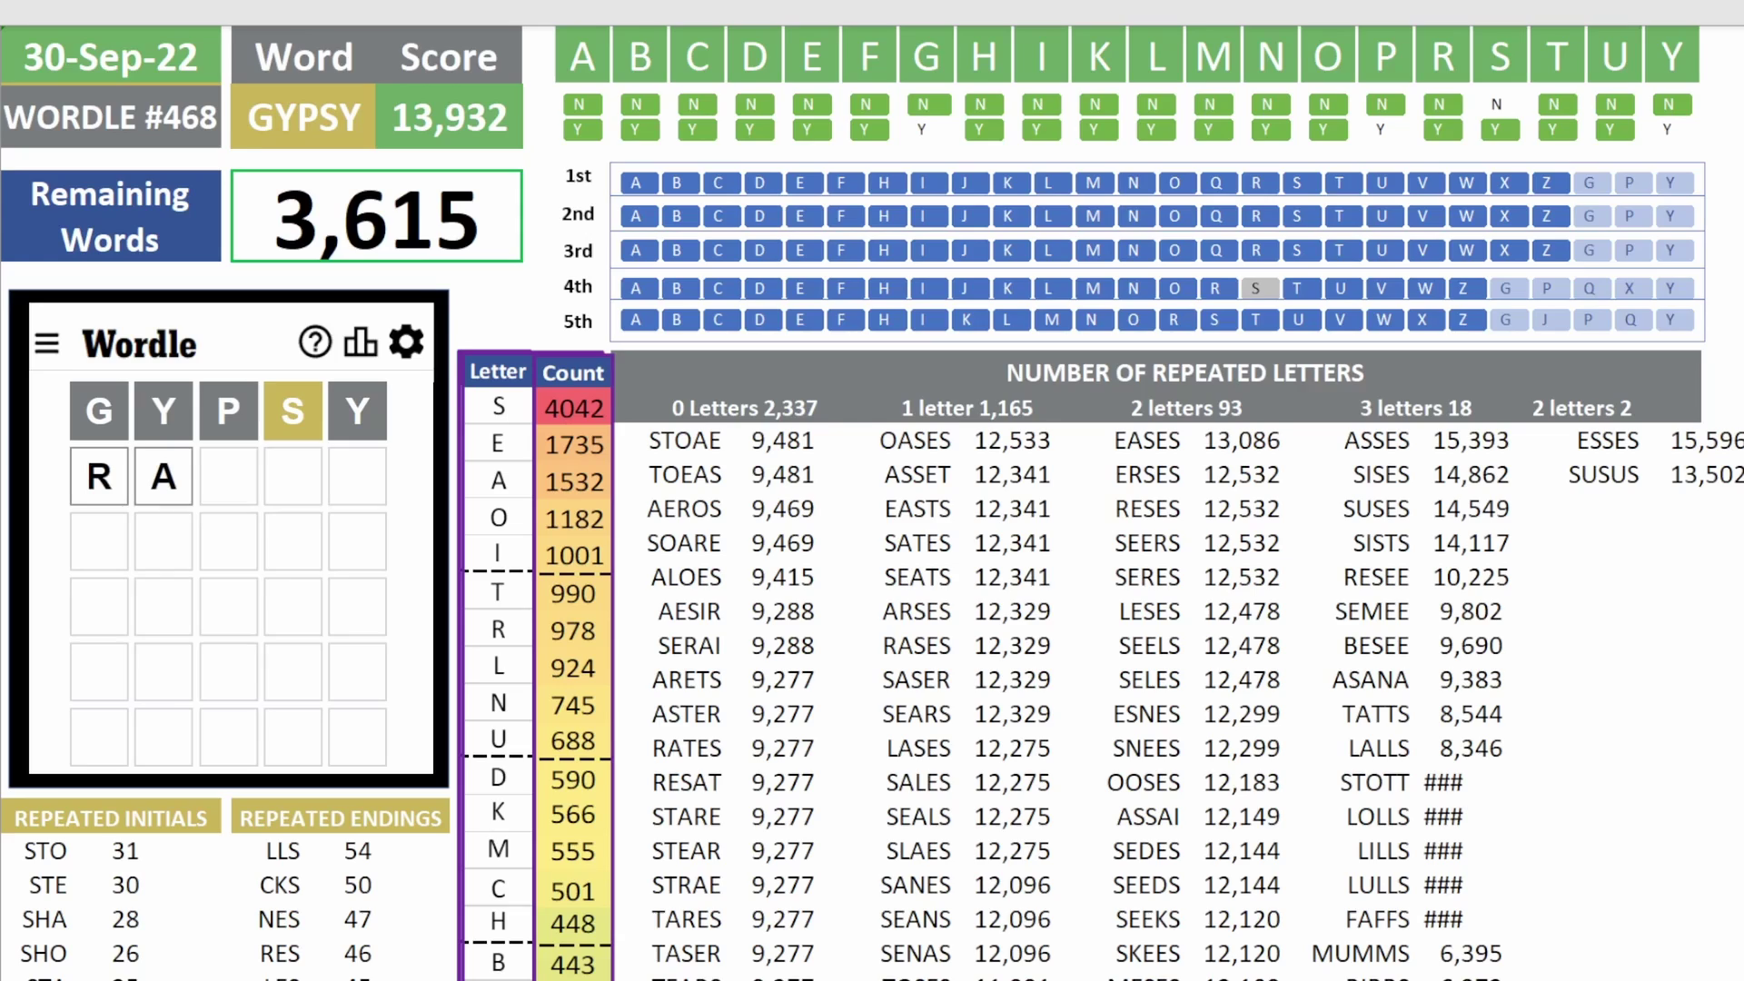
key("Return")
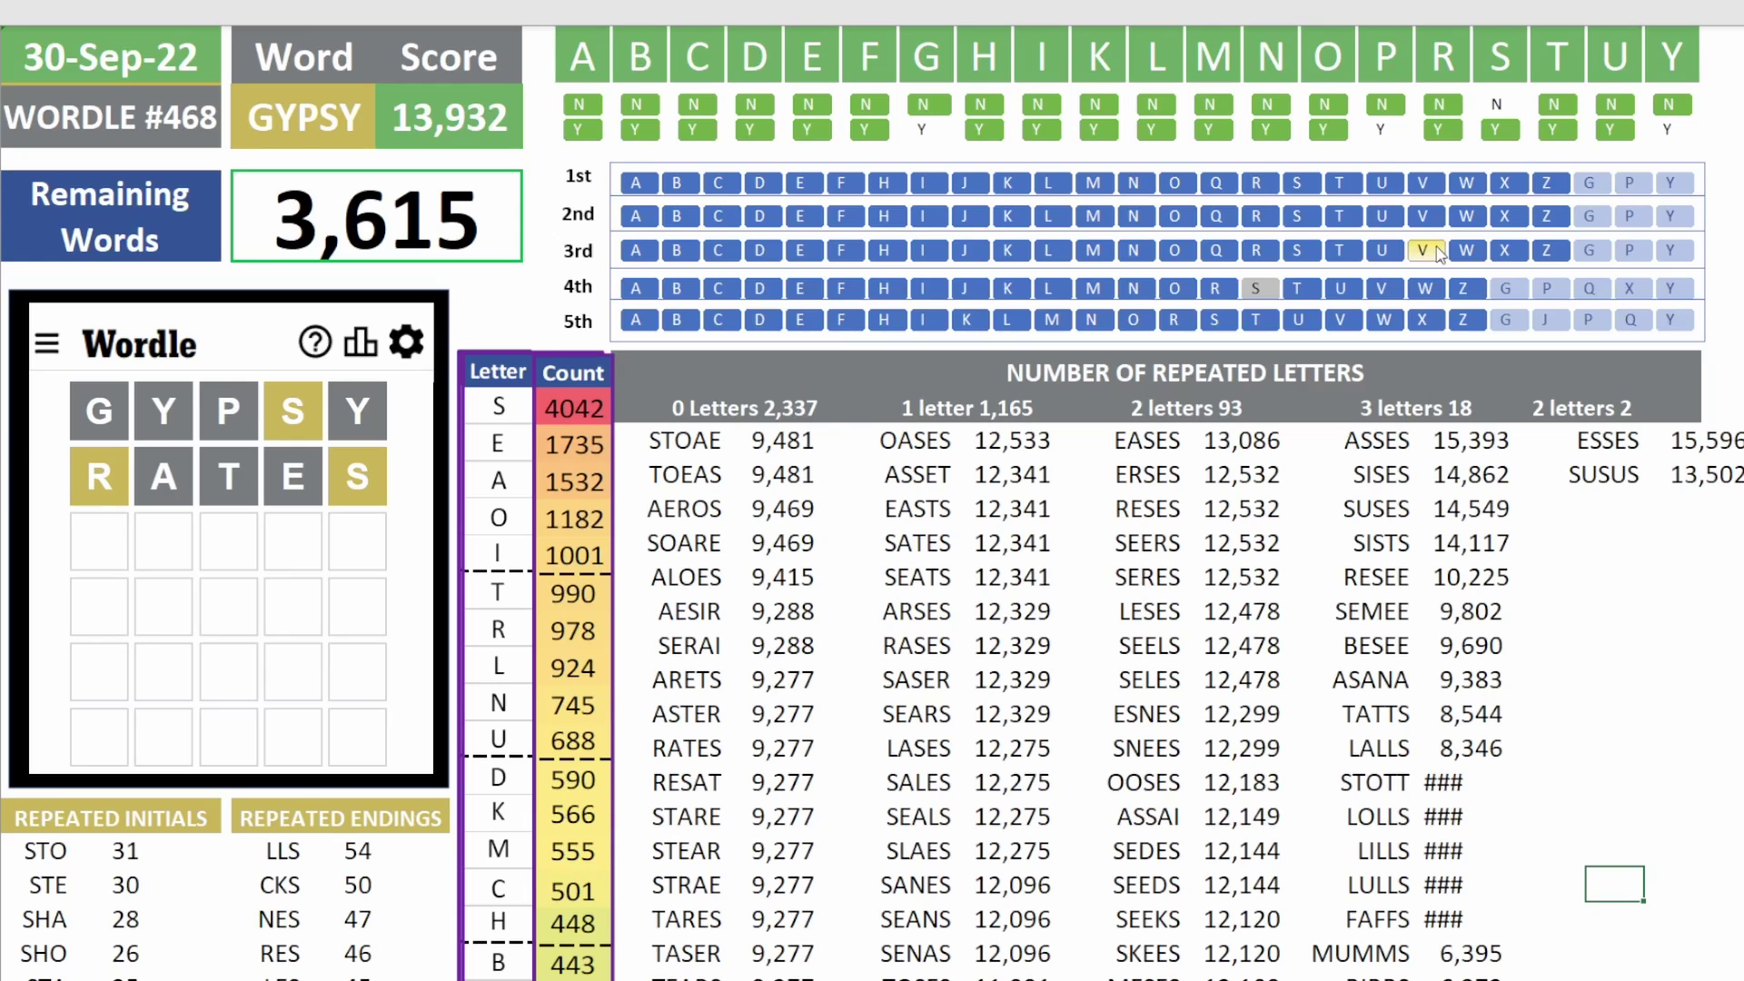
- Mark R present and A, T, E absent; exclude R from position 1 and S from position 5
left_click(1446, 130)
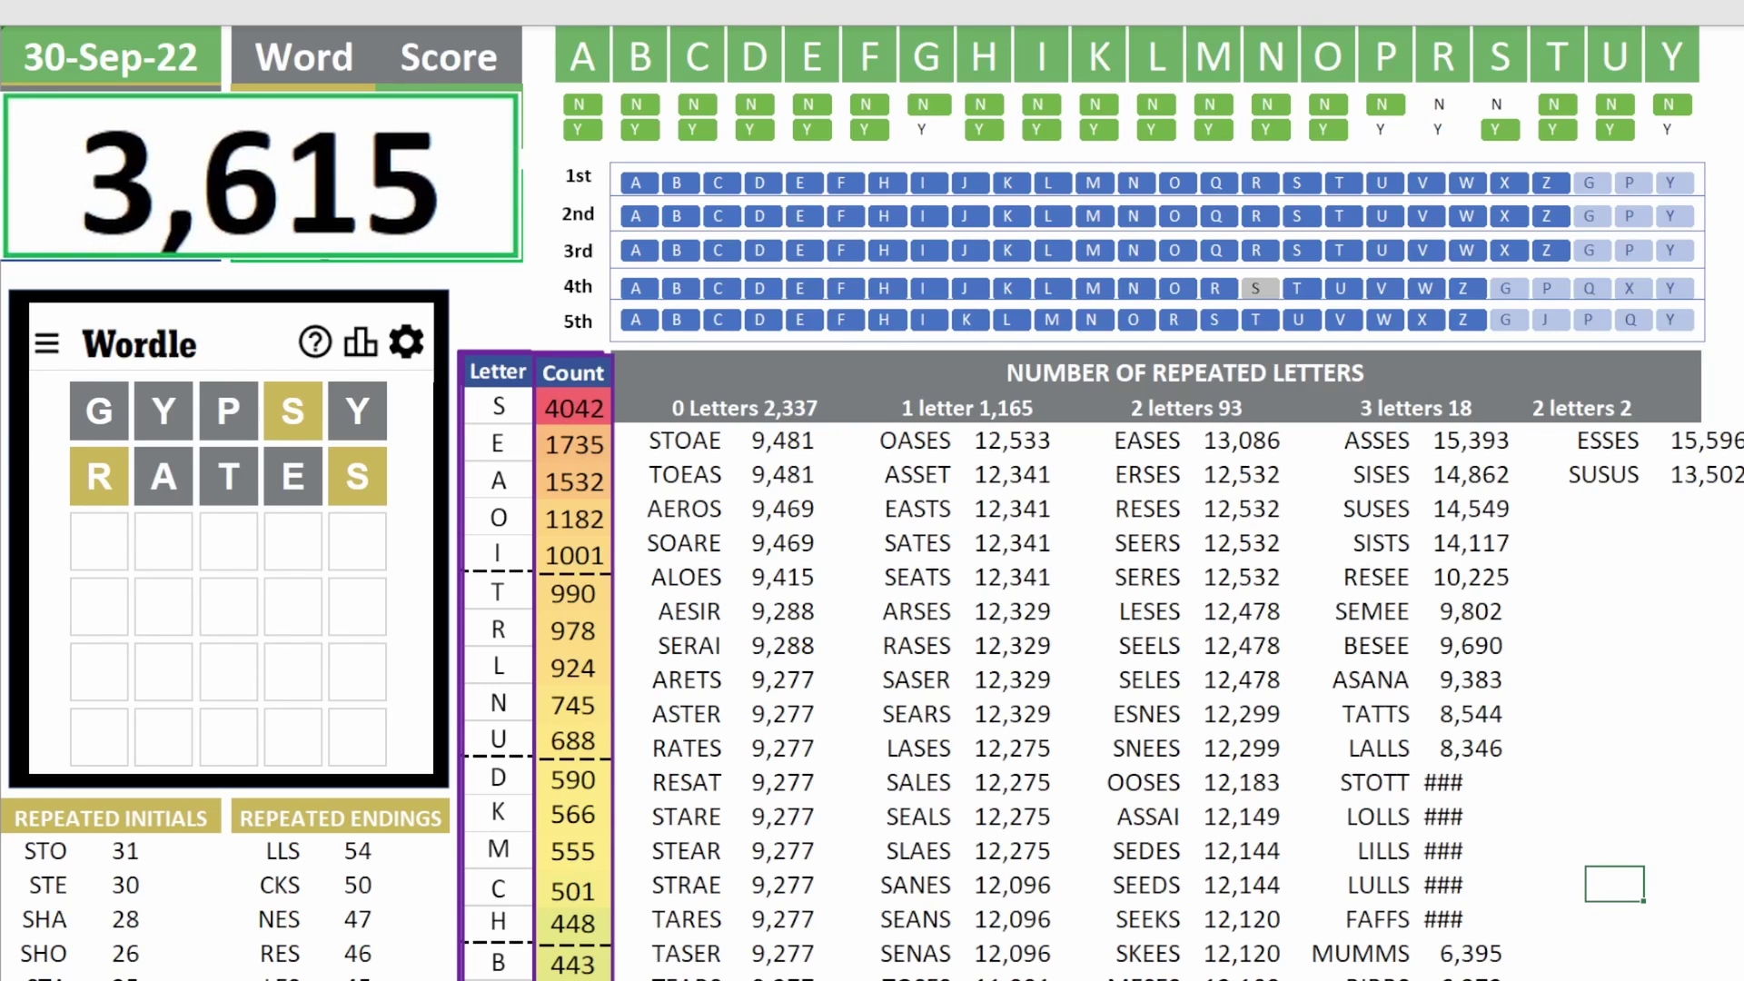
left_click(586, 103)
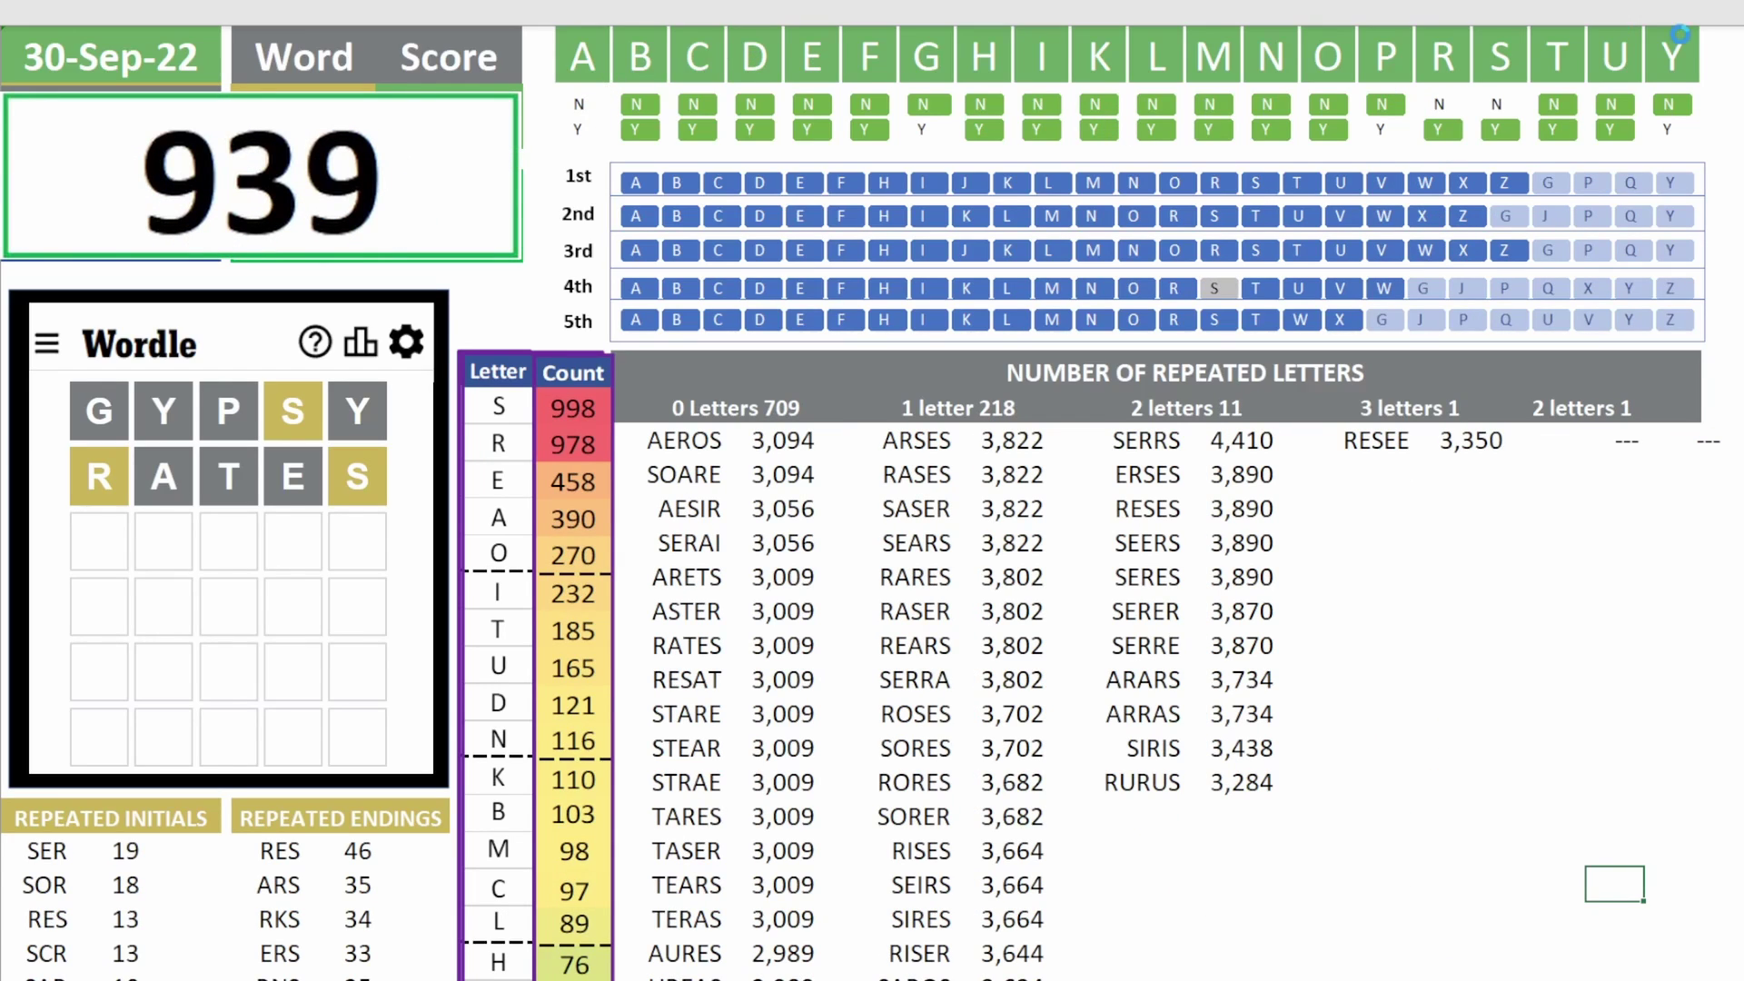
left_click(1554, 105)
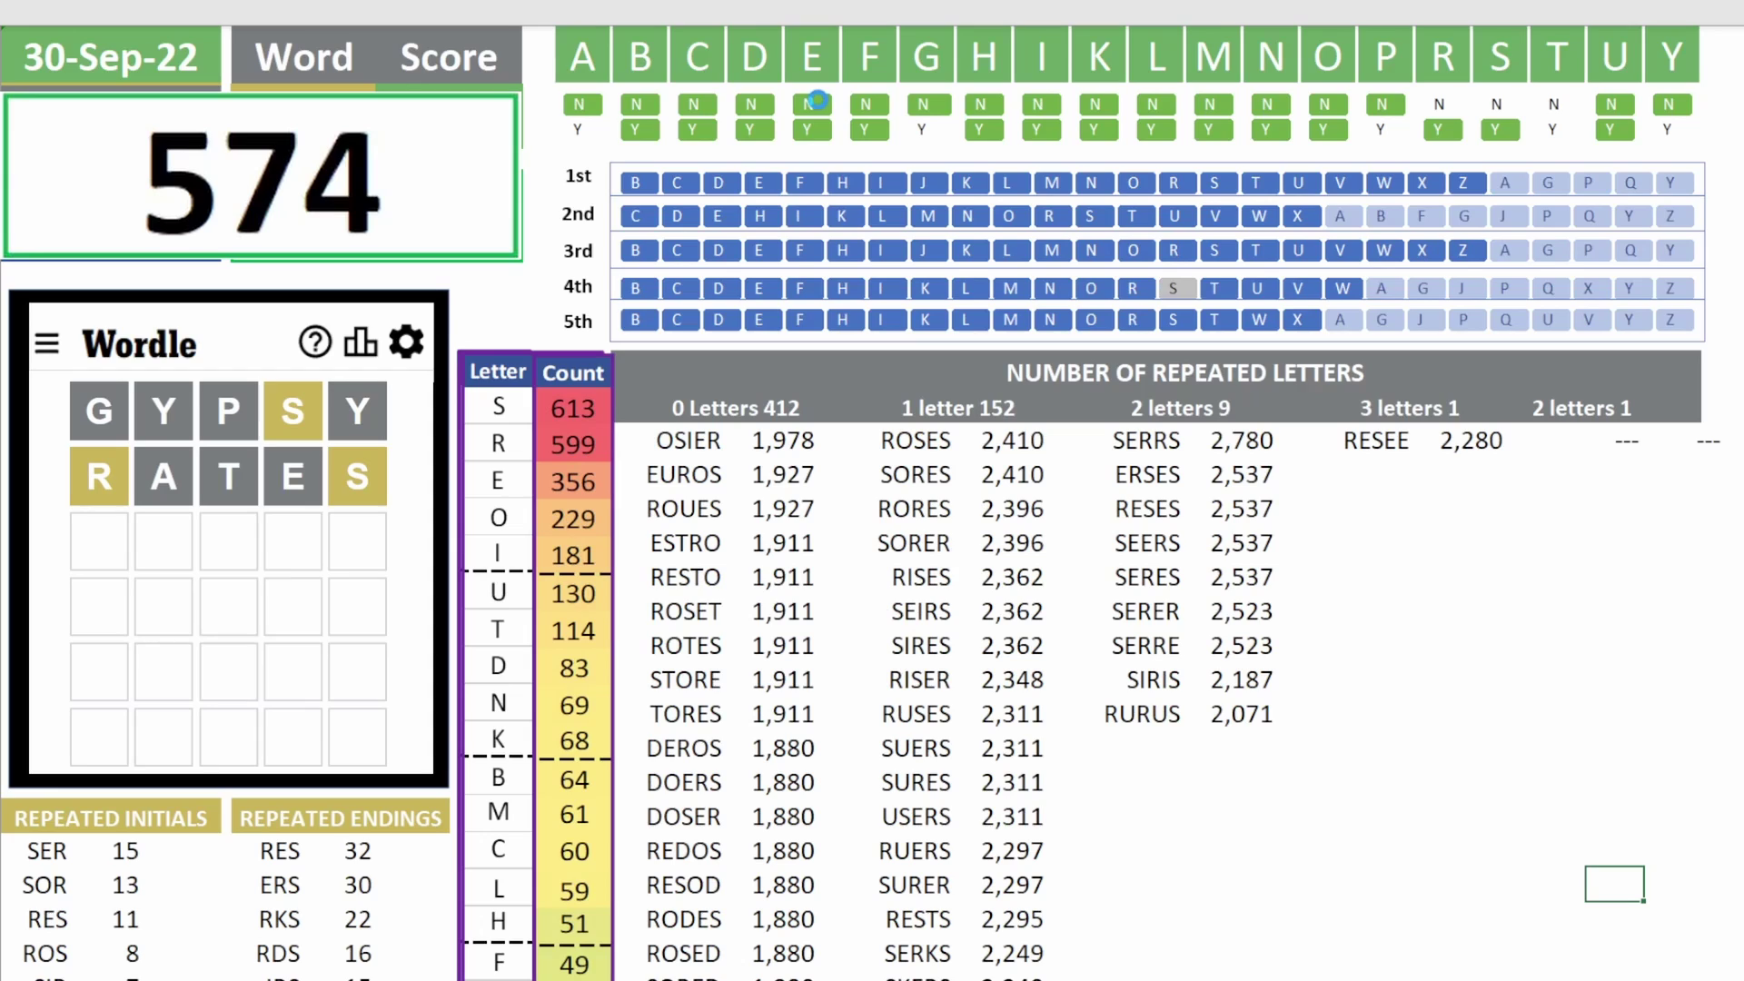
left_click(810, 103)
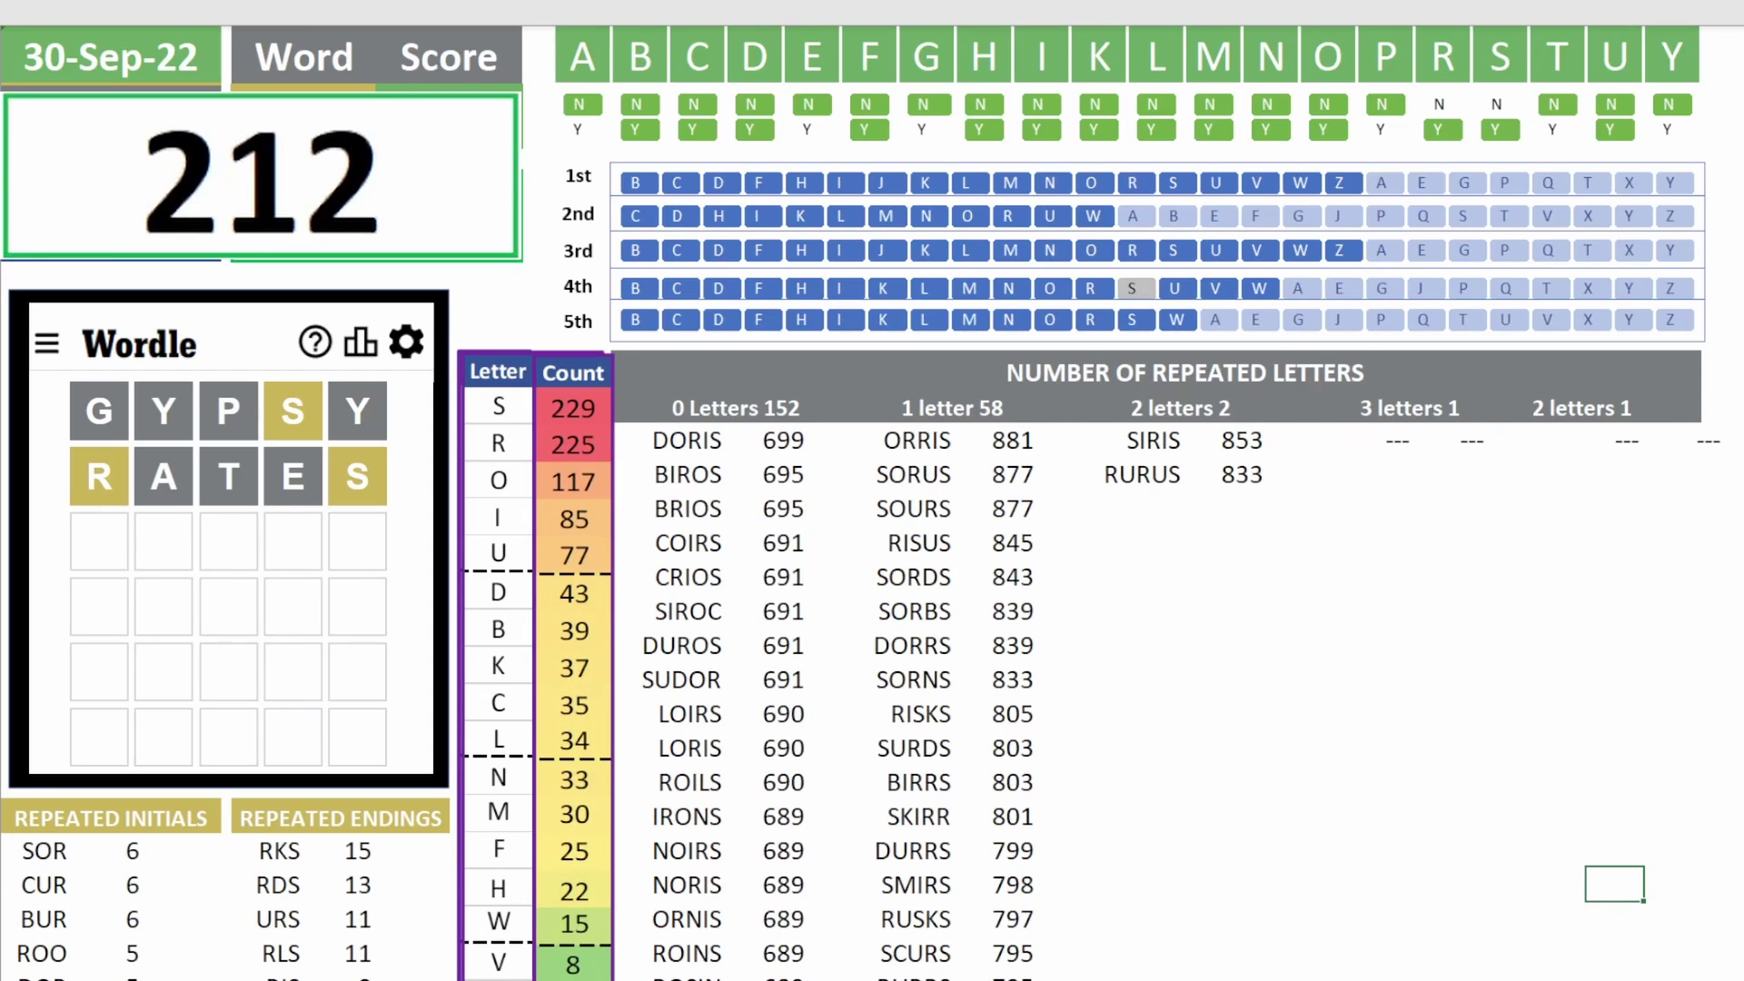
left_click(1141, 188)
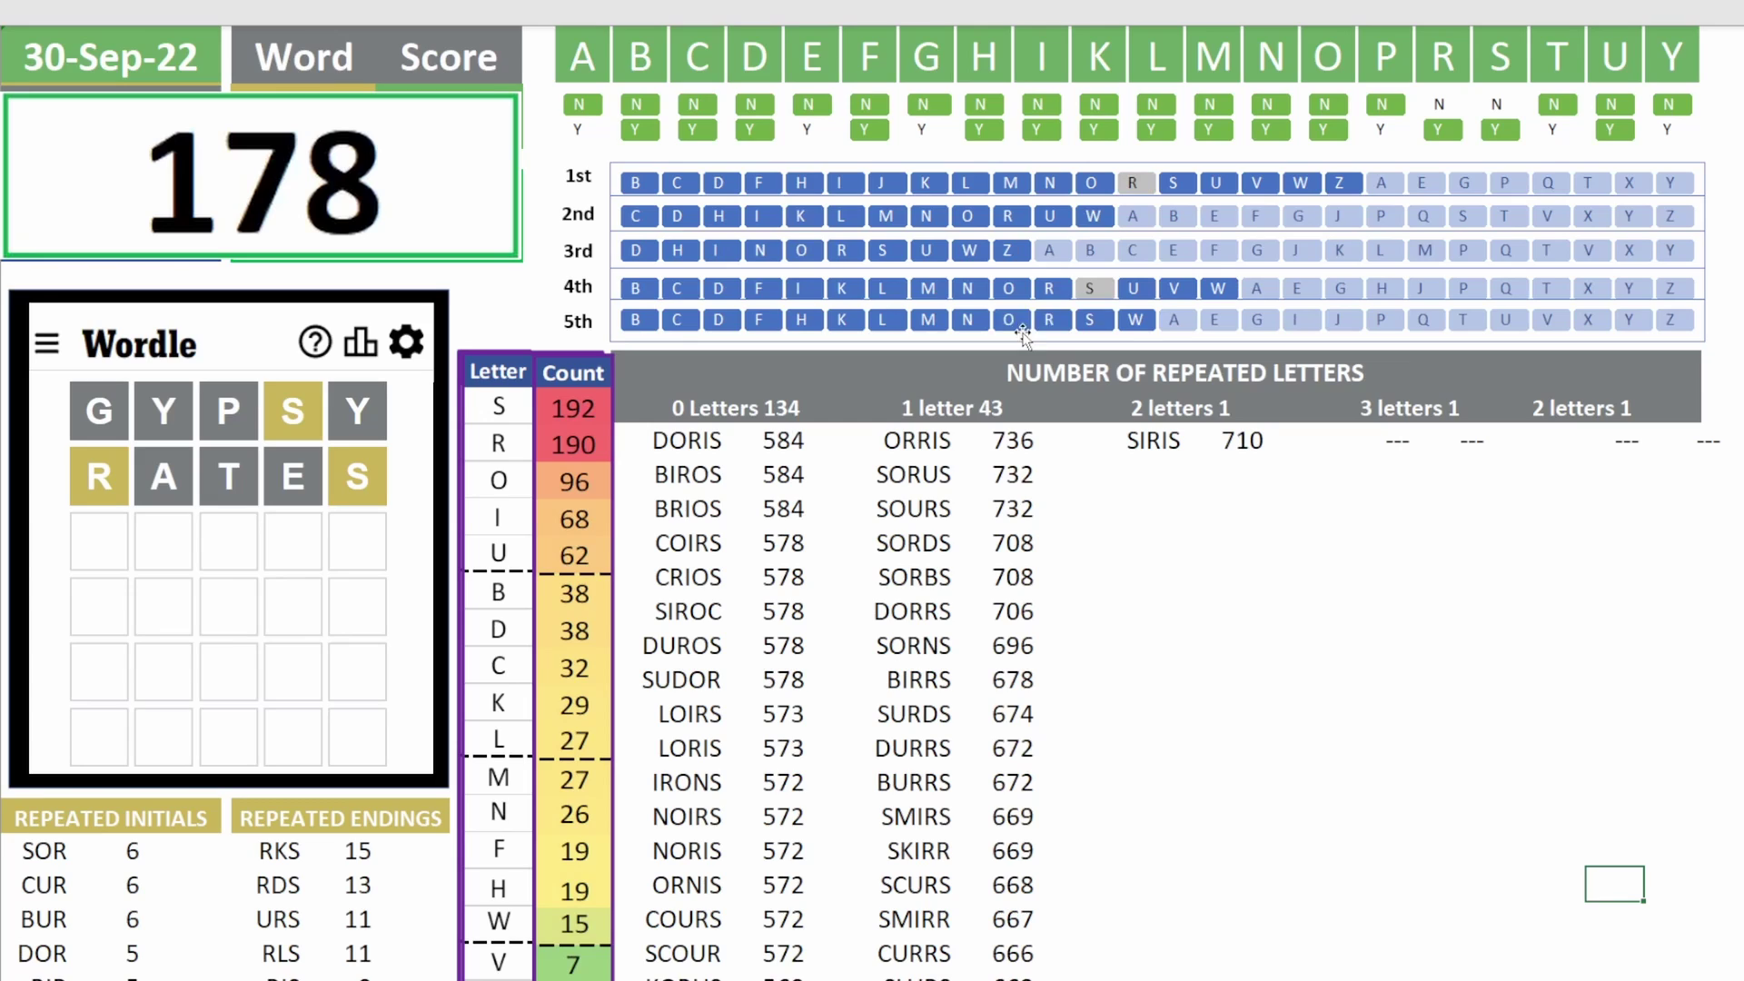
left_click(1090, 321)
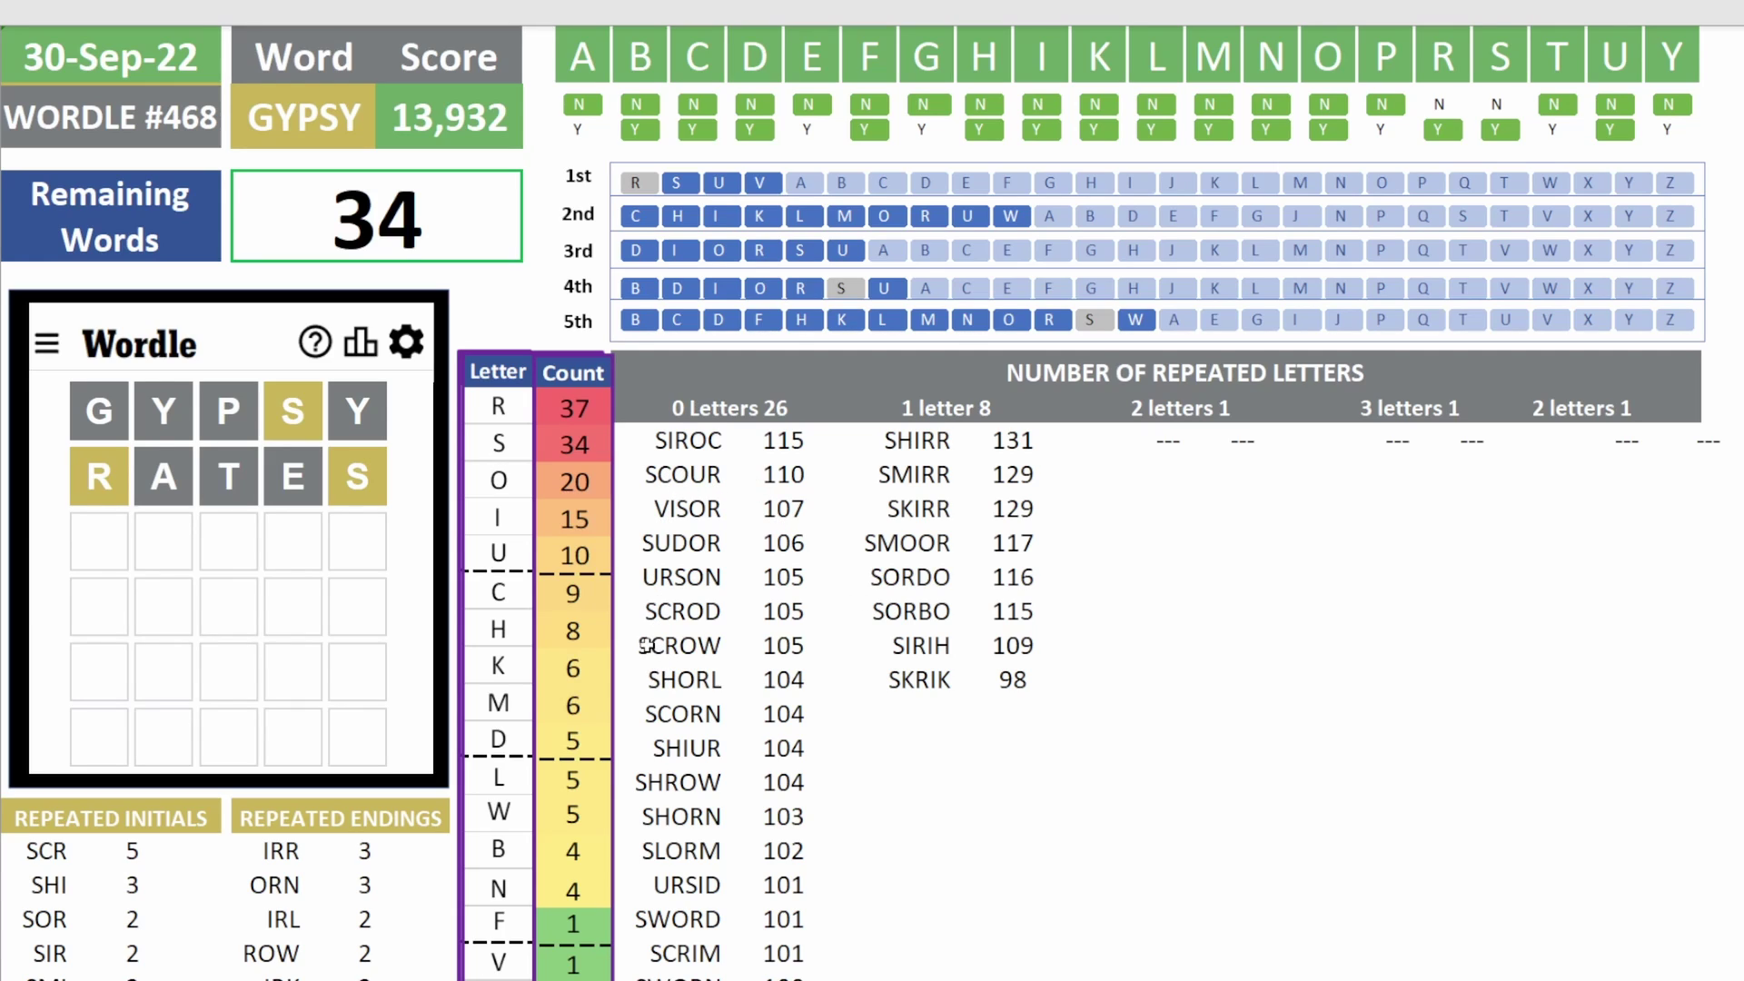
left_click_drag(647, 647, 818, 652)
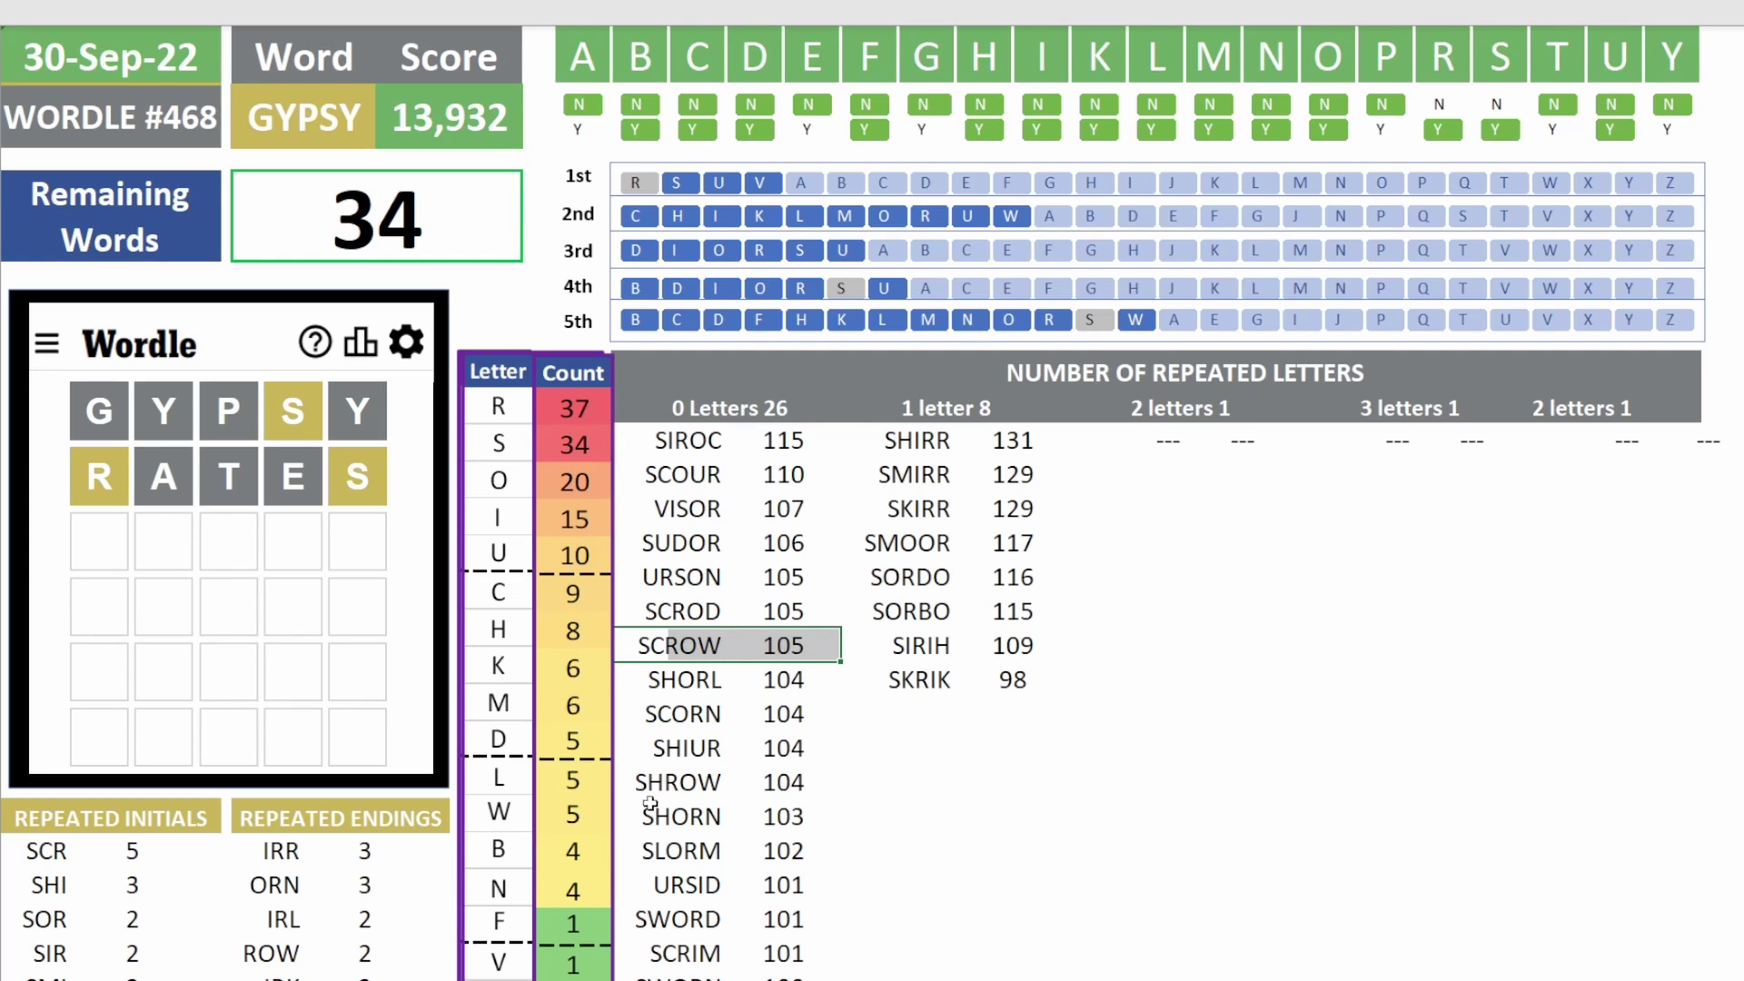
left_click_drag(635, 783, 822, 783)
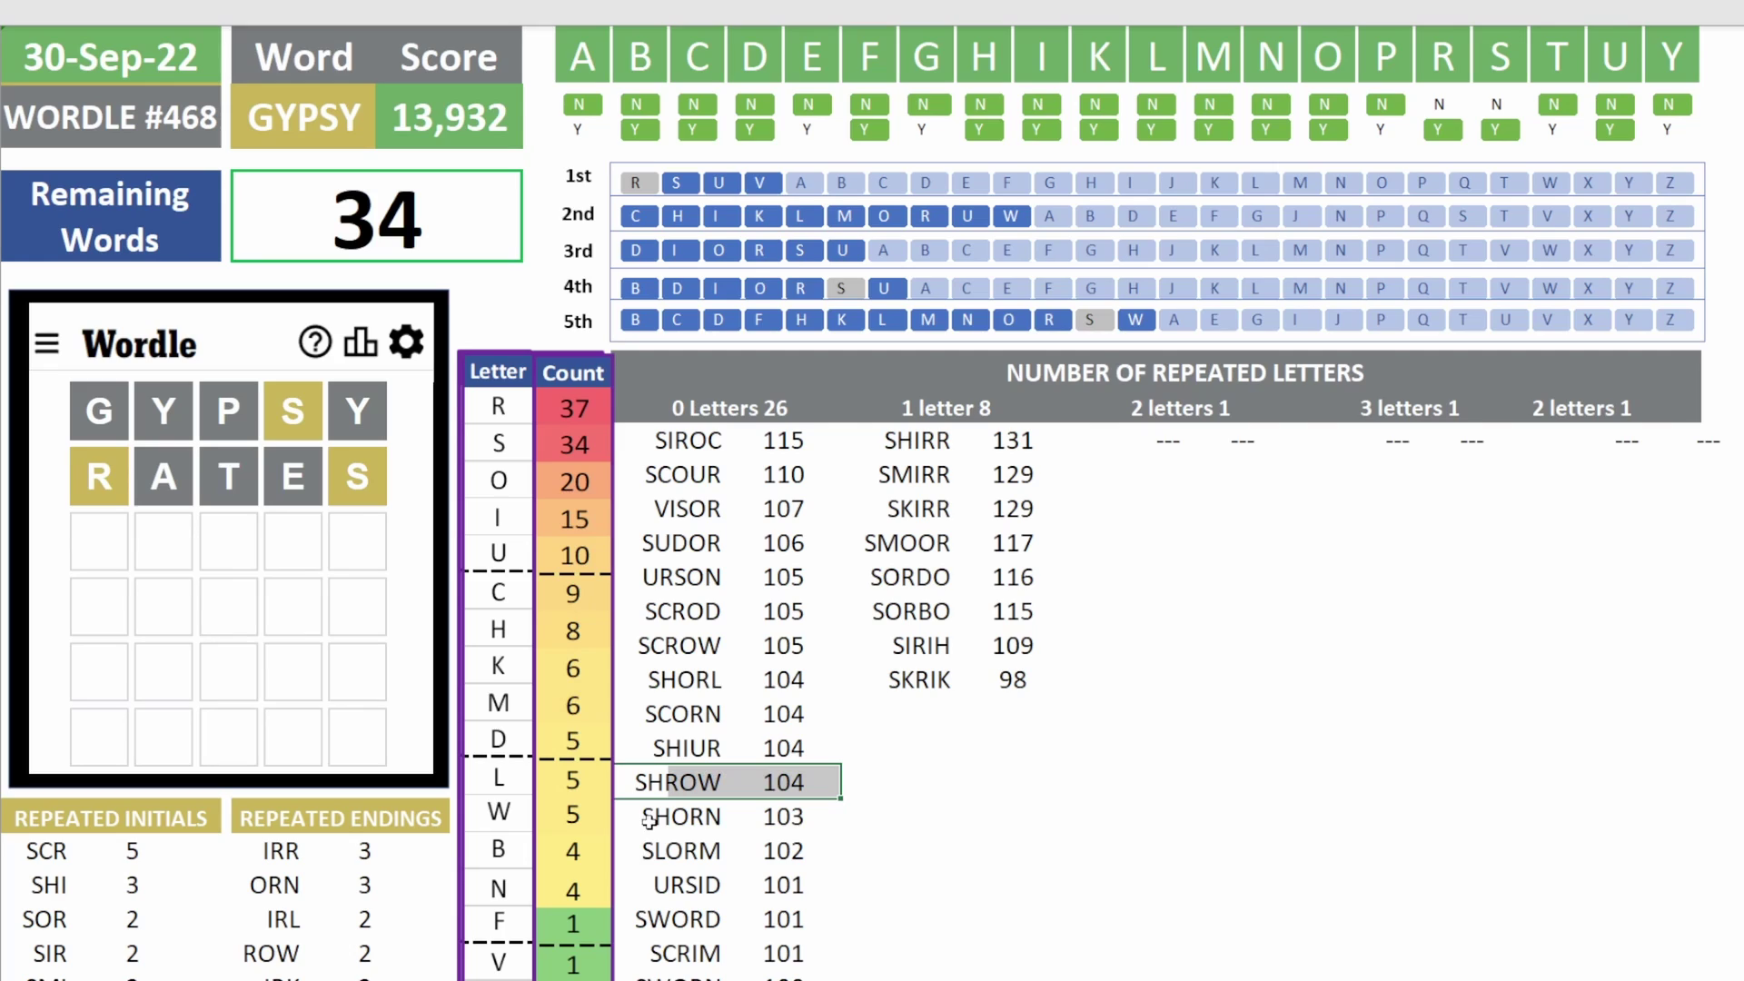
left_click_drag(638, 919, 835, 919)
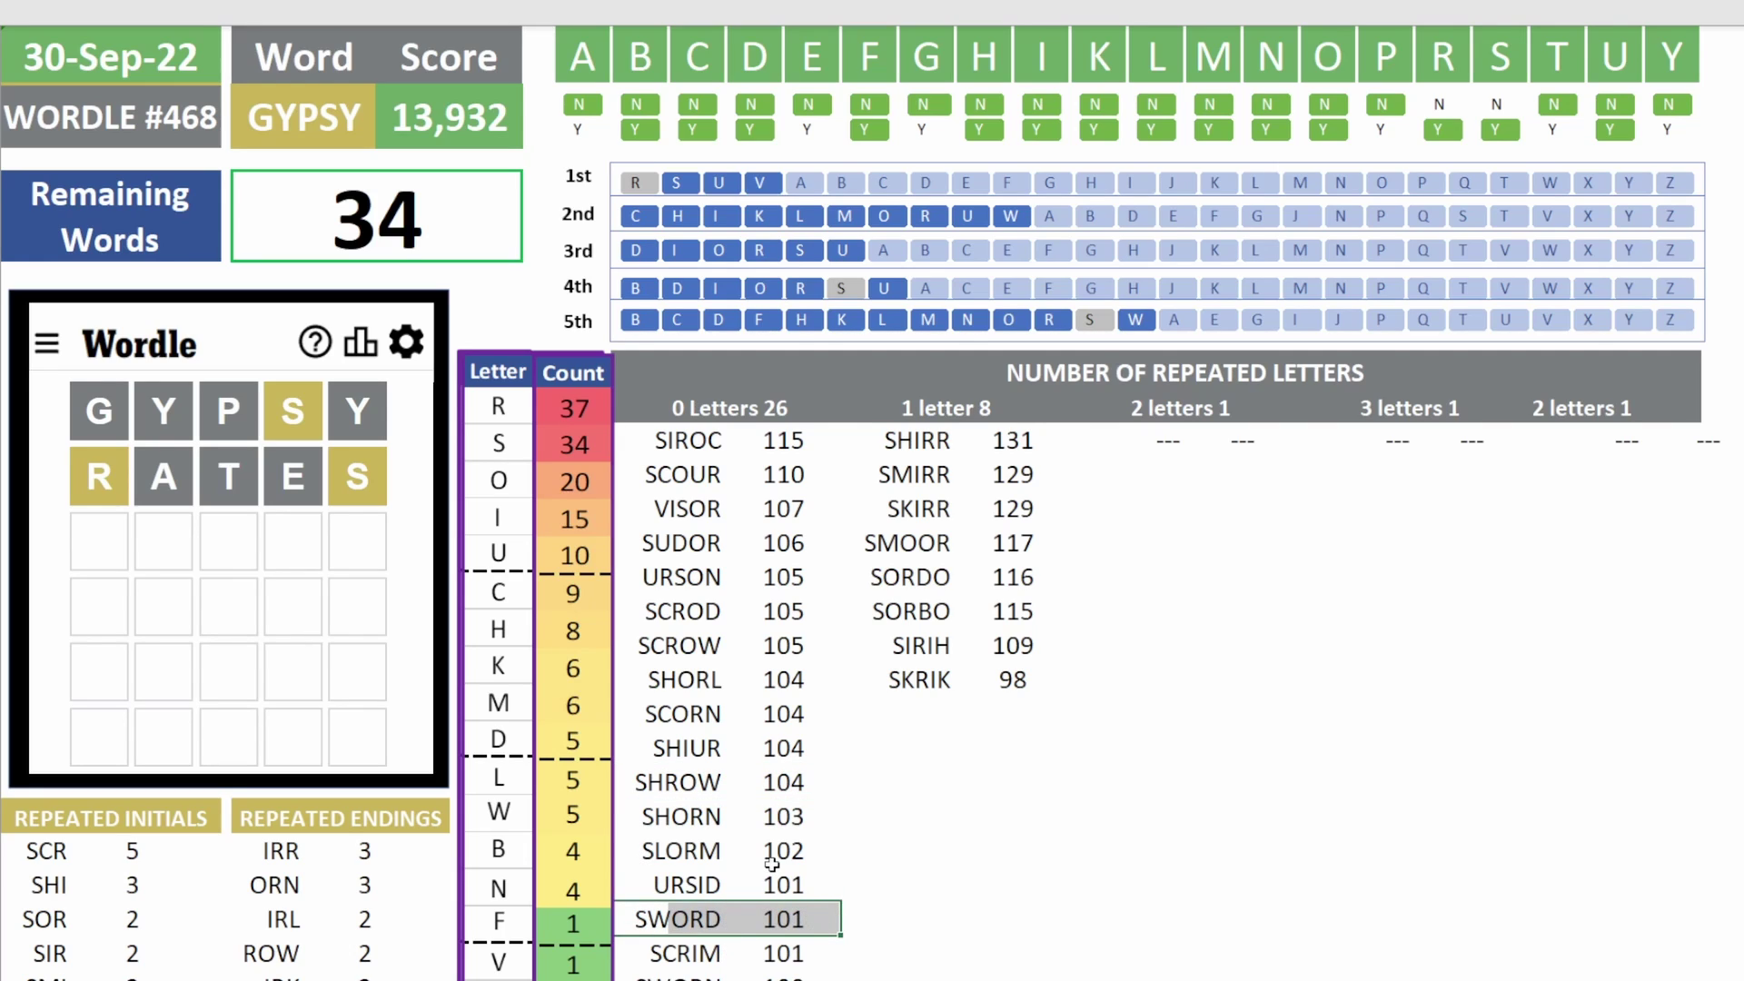
key("Down")
key("Down")
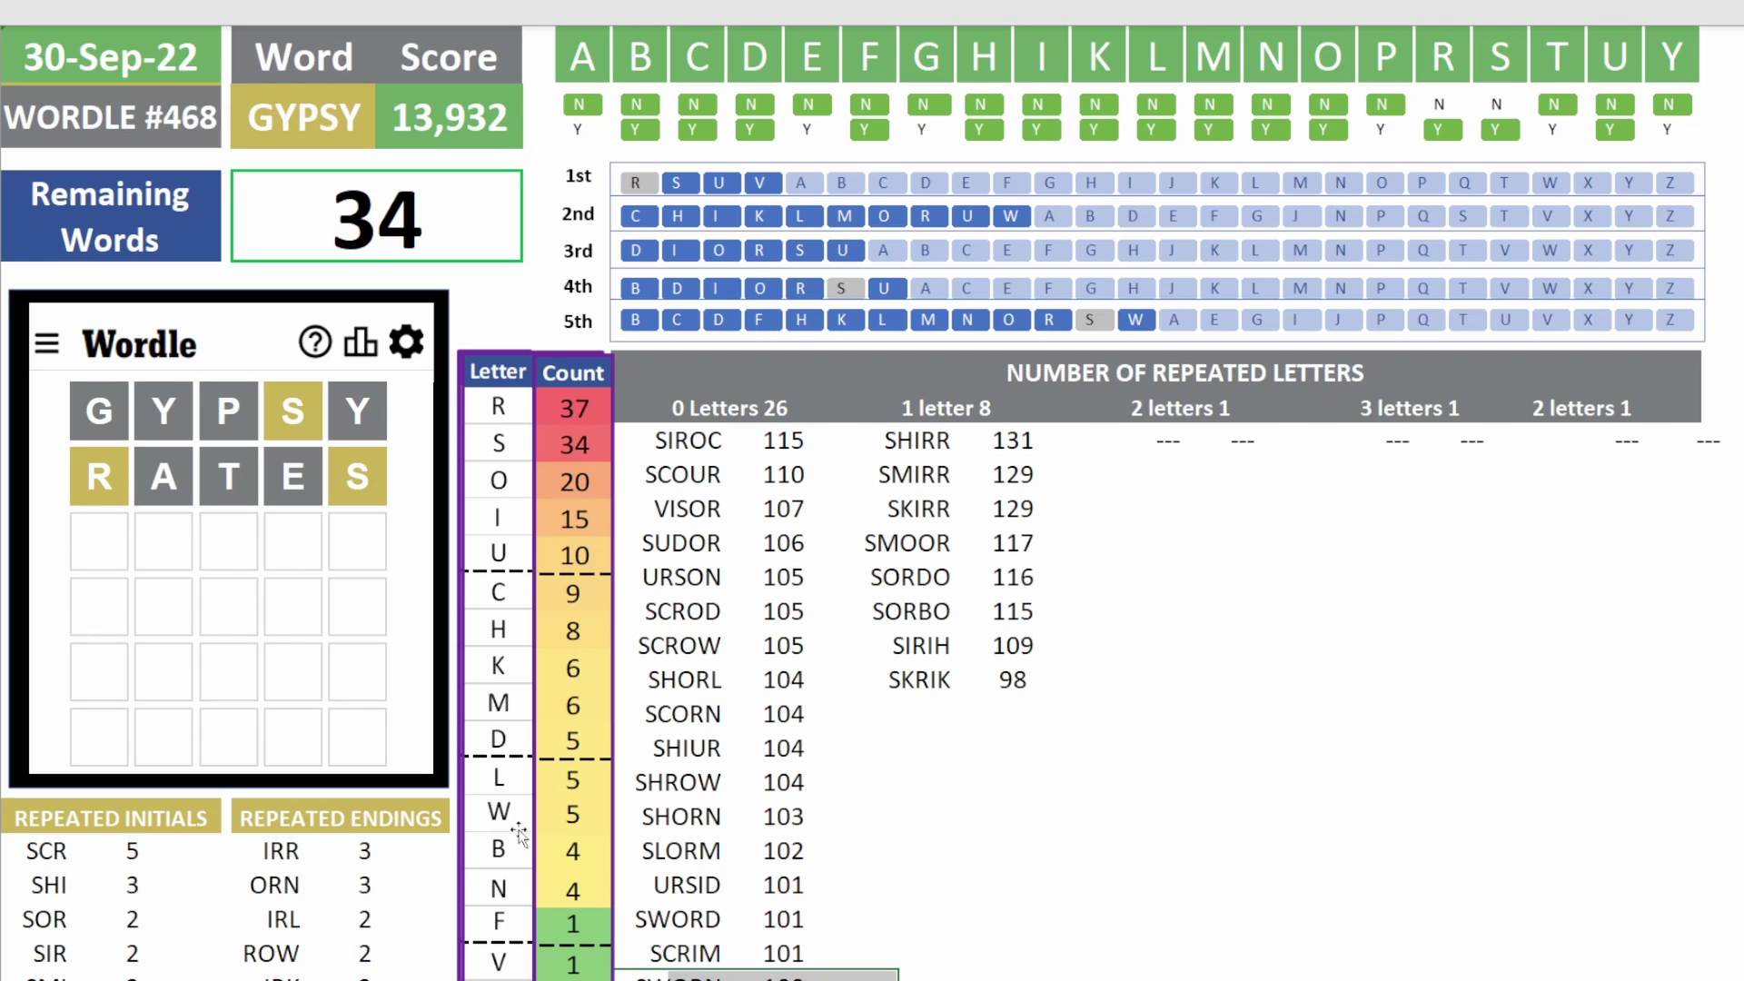
- Enter SWORN as the third guess, correcting the mistyped N before submitting
type("SWON")
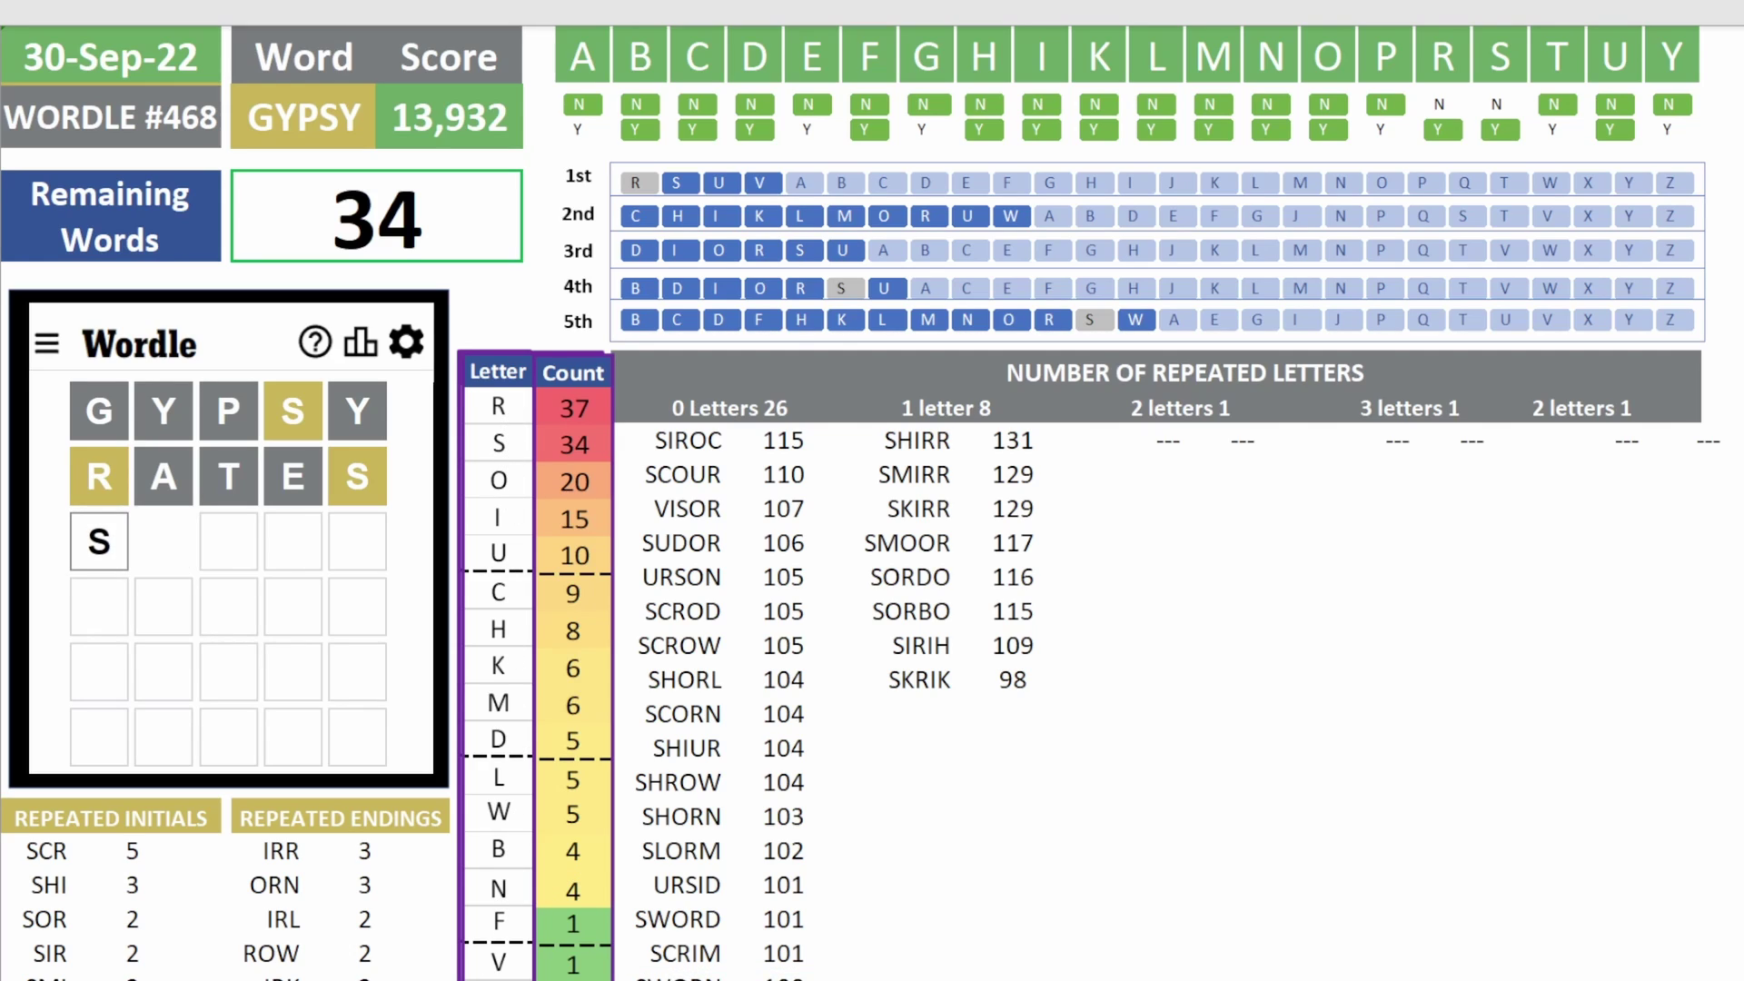
key("BackSpace")
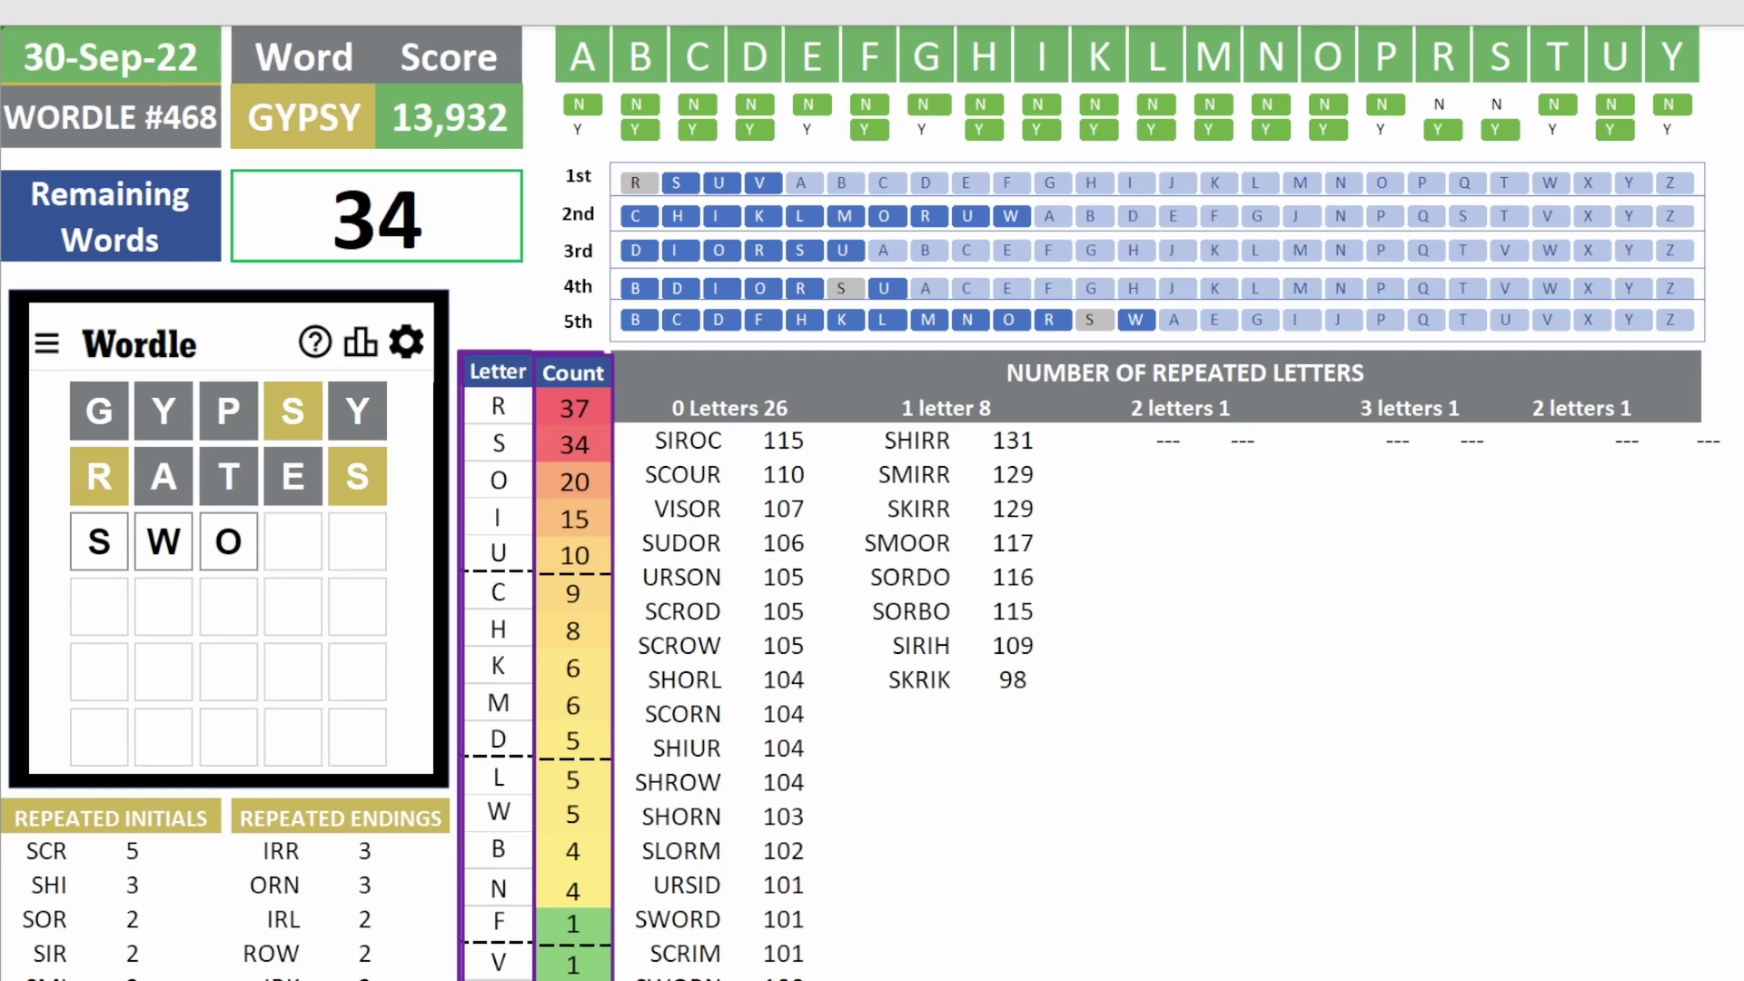
type("RN")
key("Return")
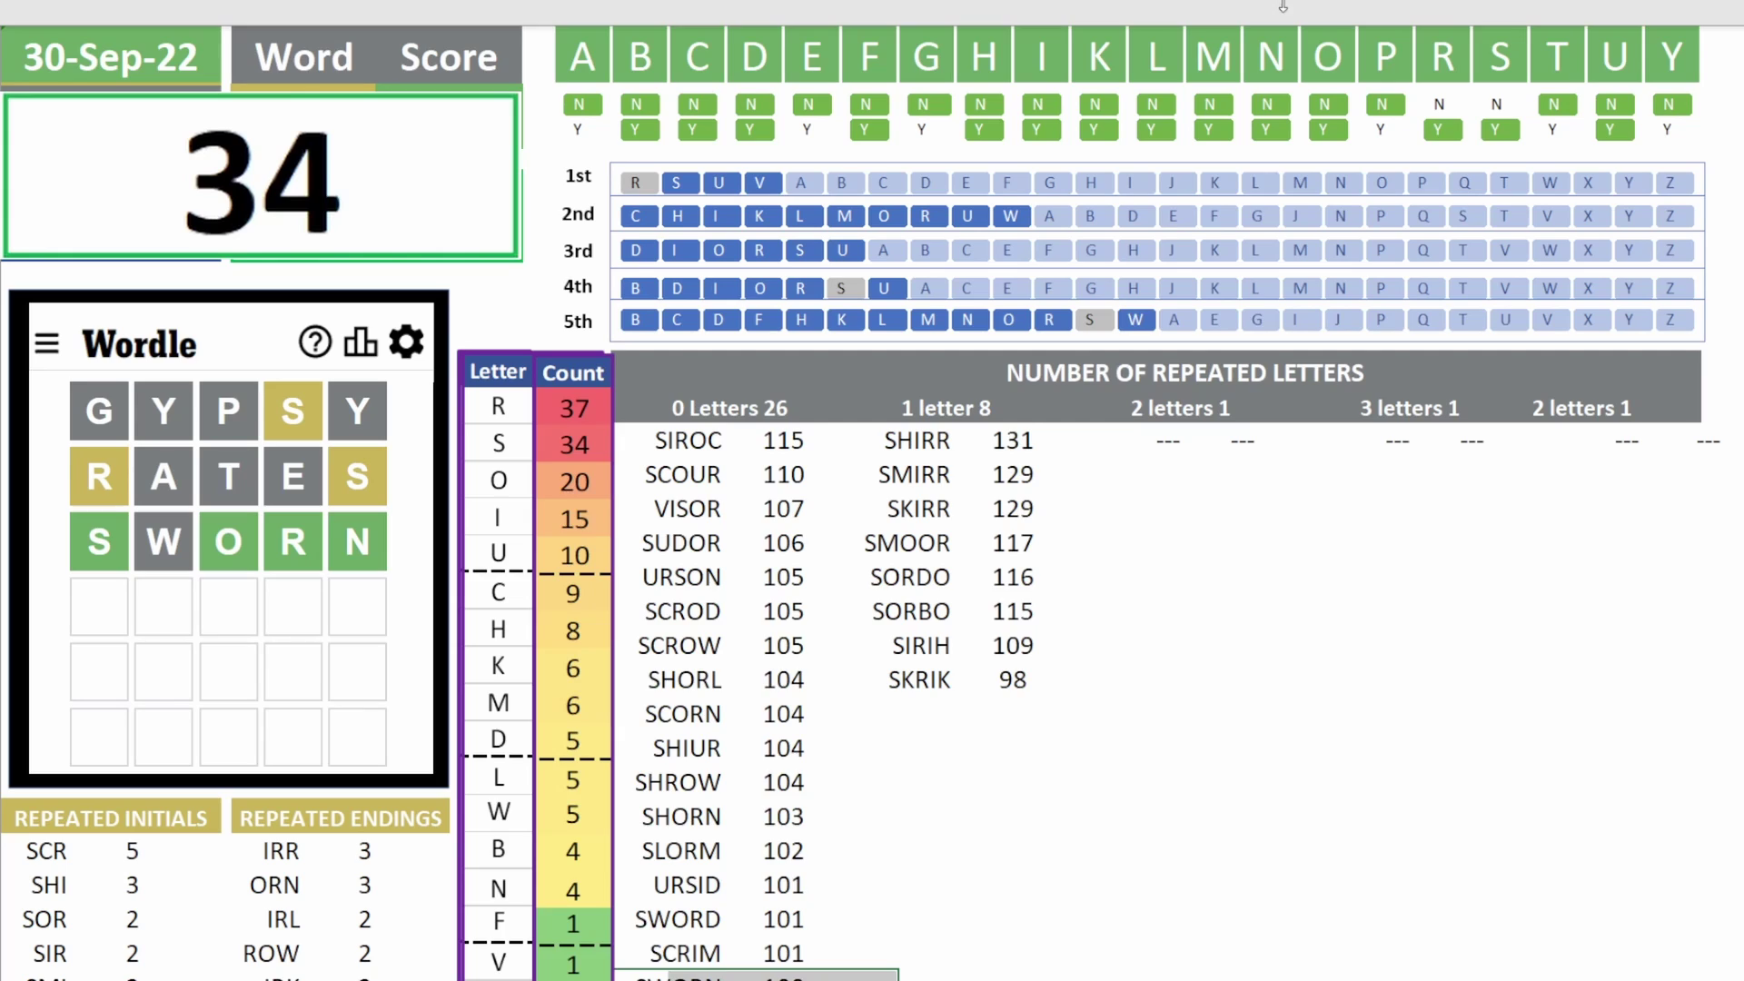
- Fix S, O, R and N as the 1st, 3rd, 4th and 5th letters in the position slicers
left_click(683, 182)
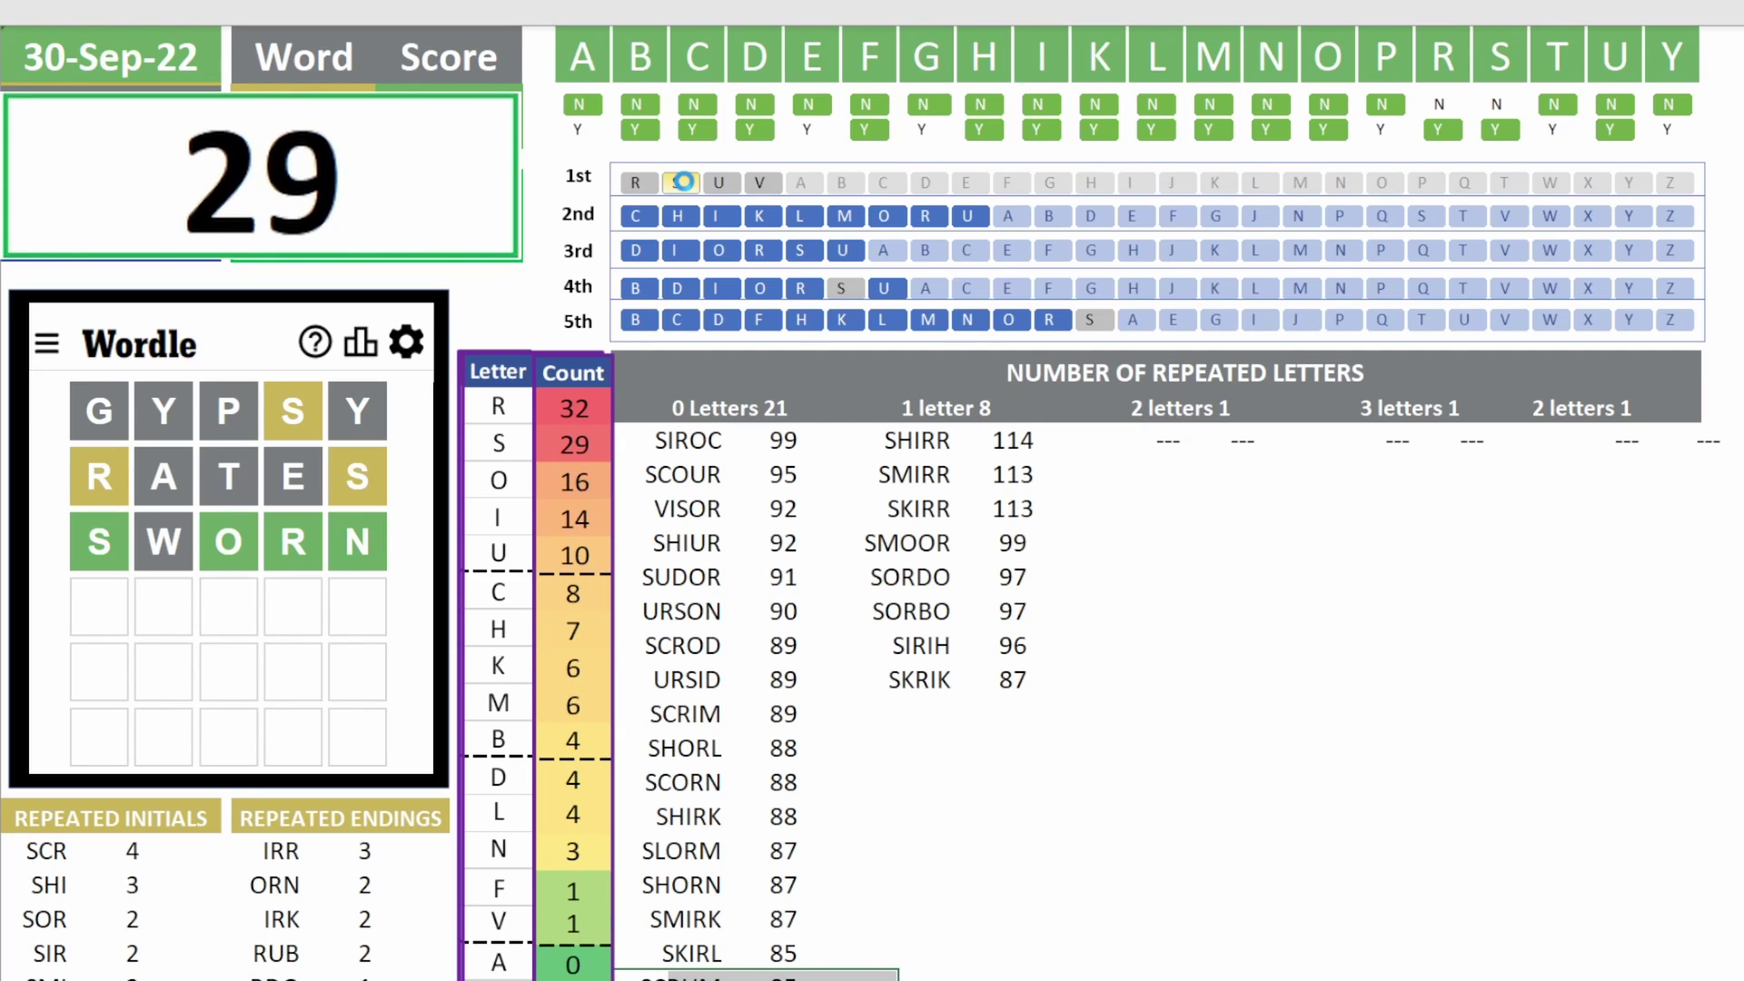
left_click(722, 252)
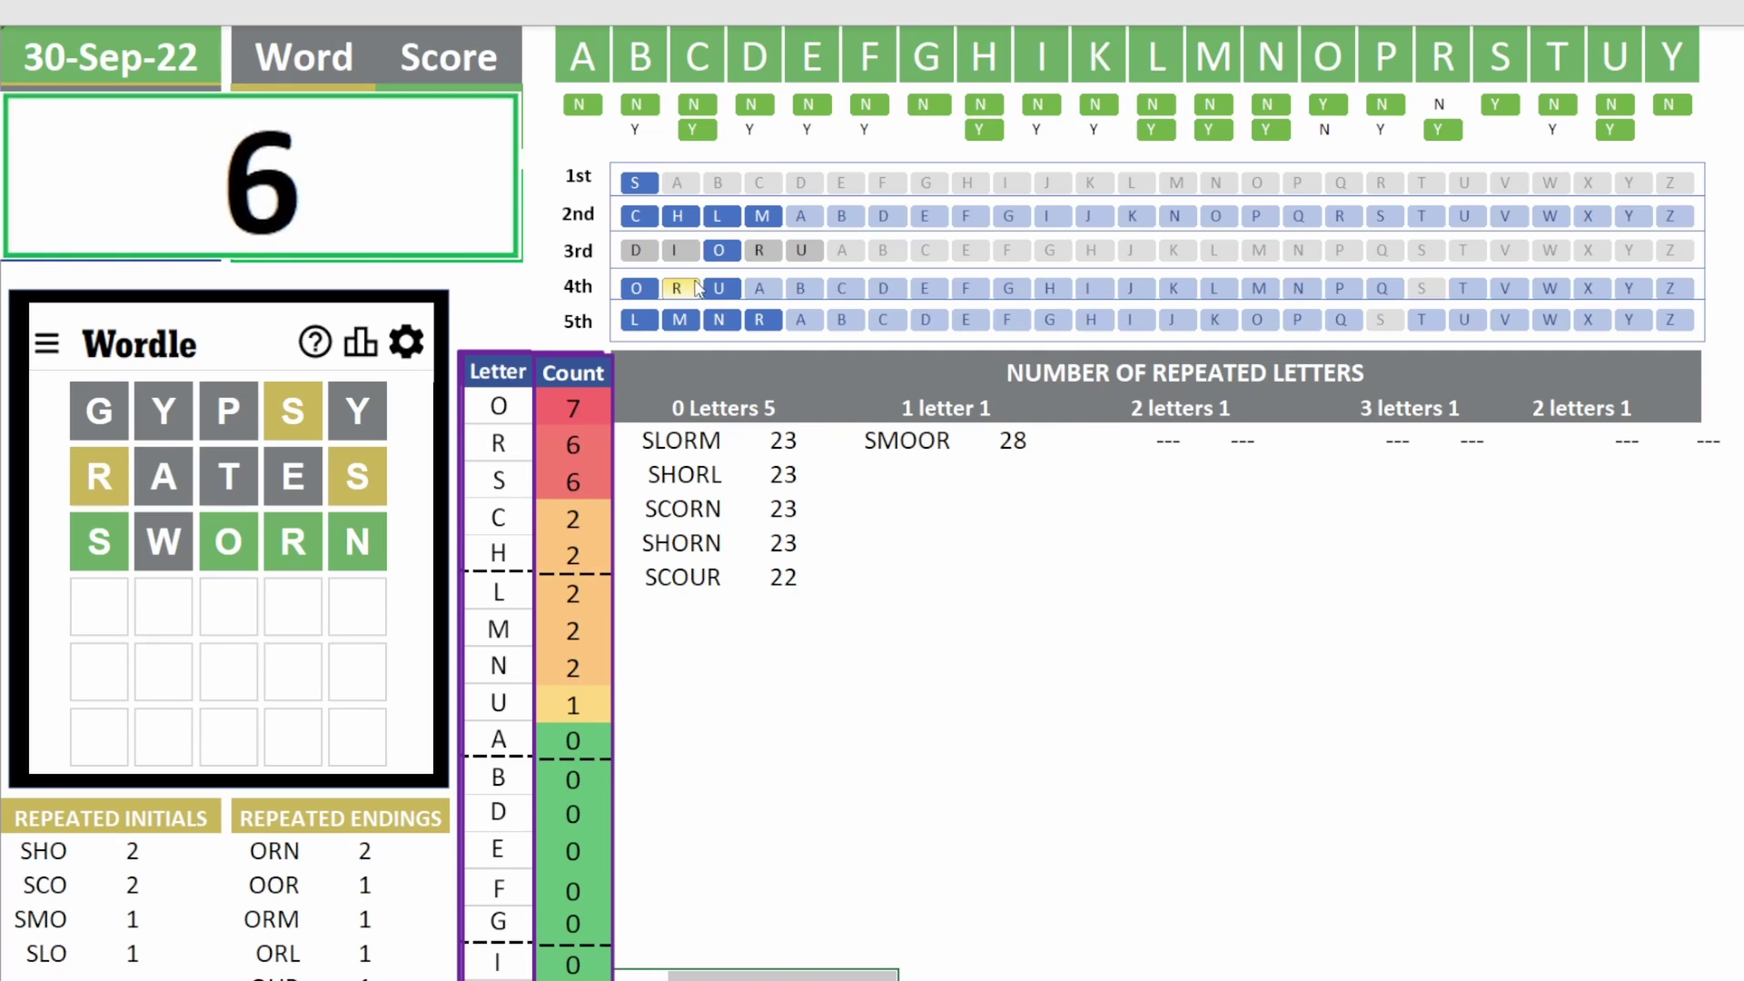
left_click(697, 288)
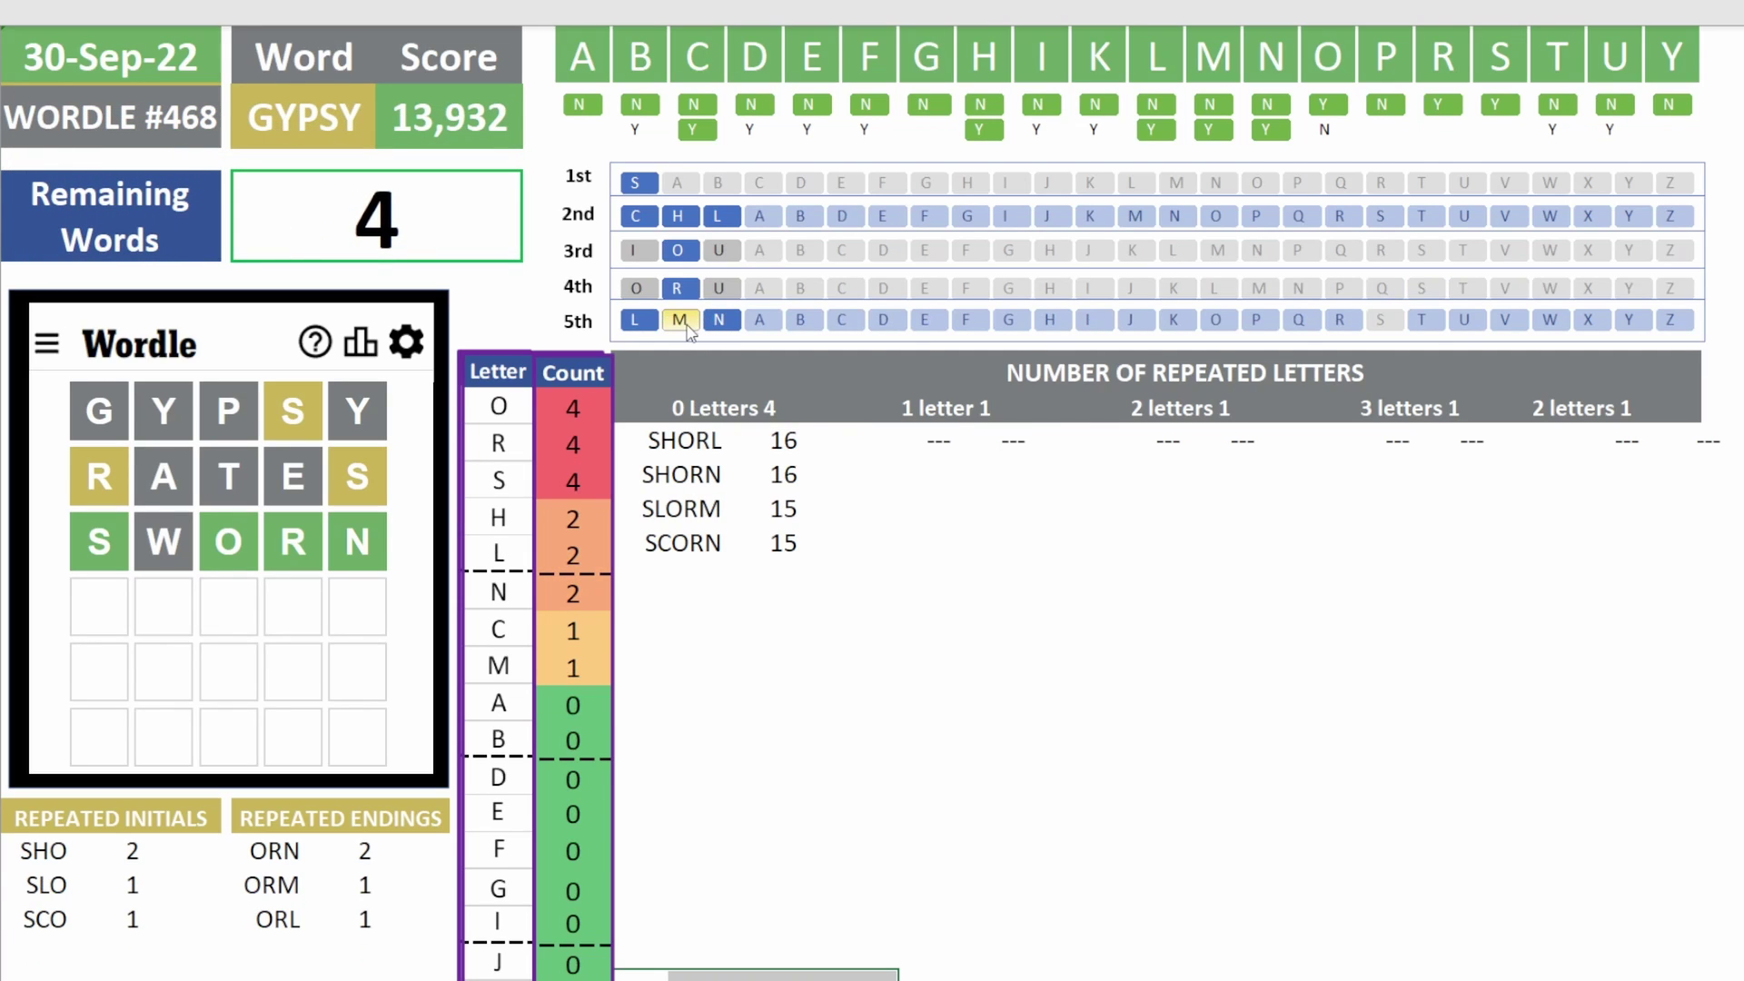
left_click(718, 320)
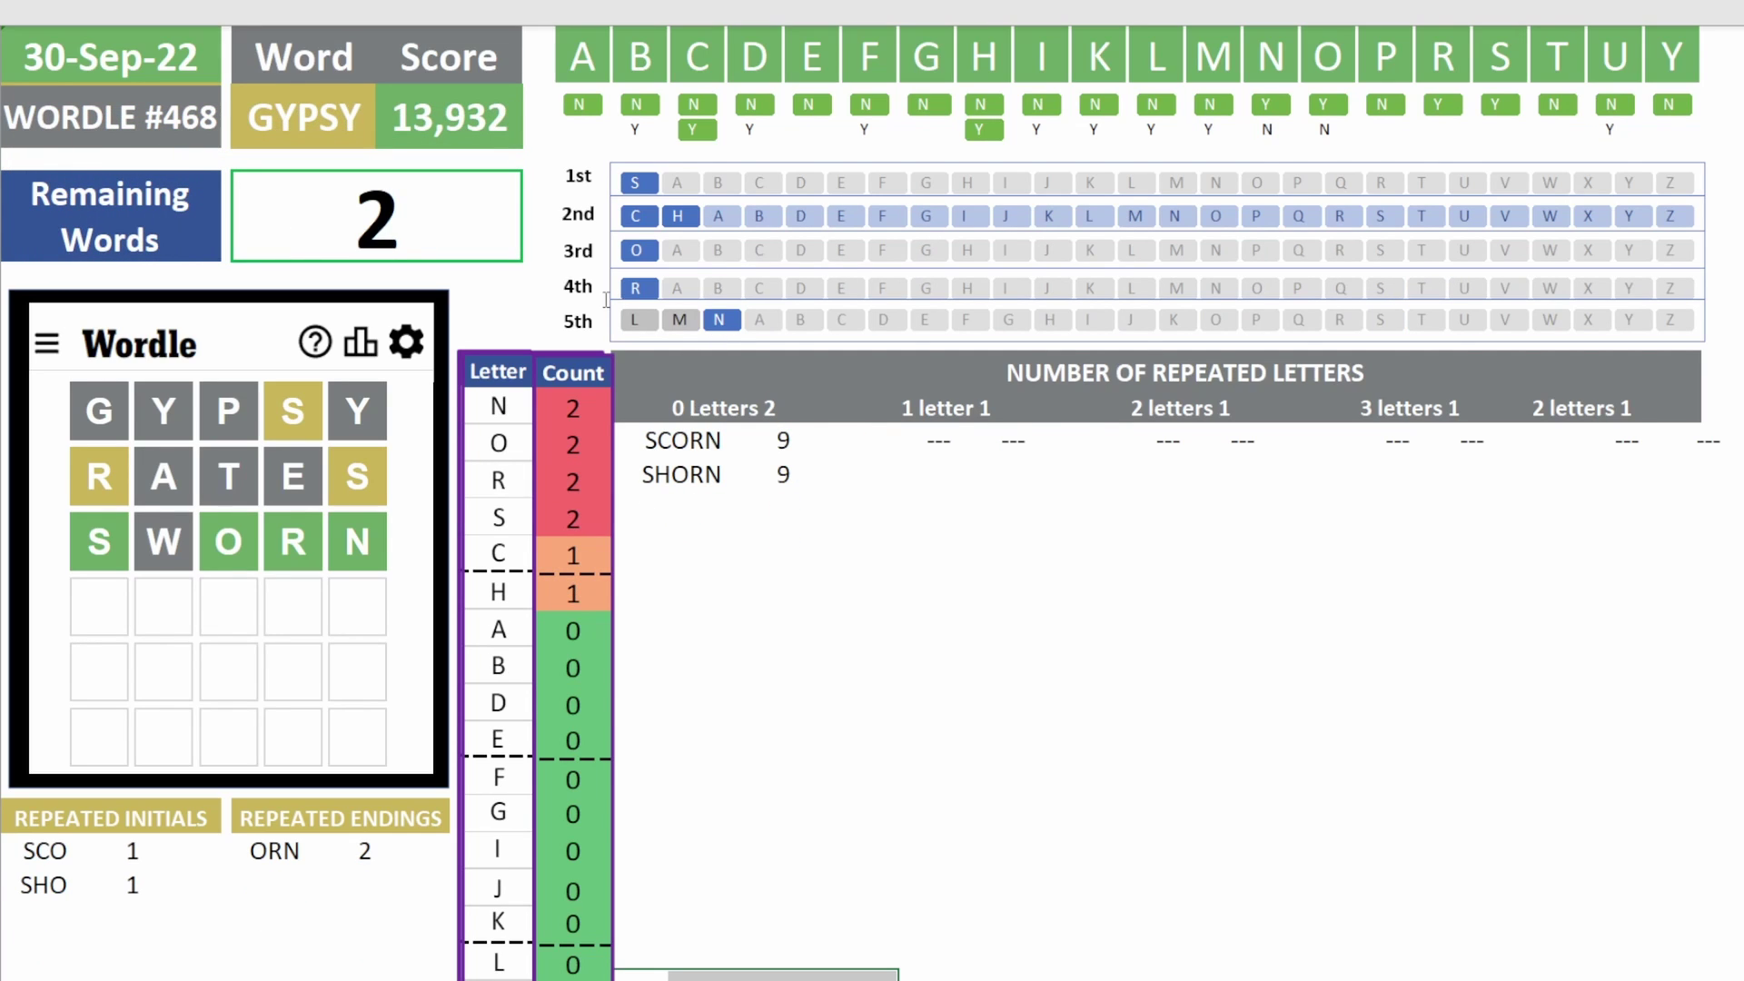